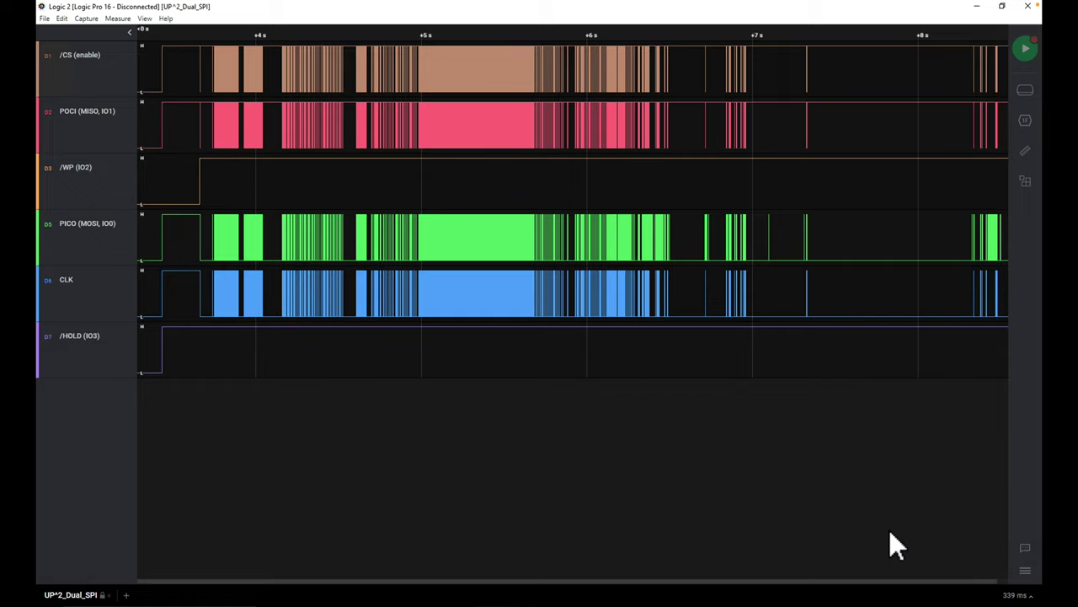
Open the application preferences from the main menu, then close them again
left_click(1024, 572)
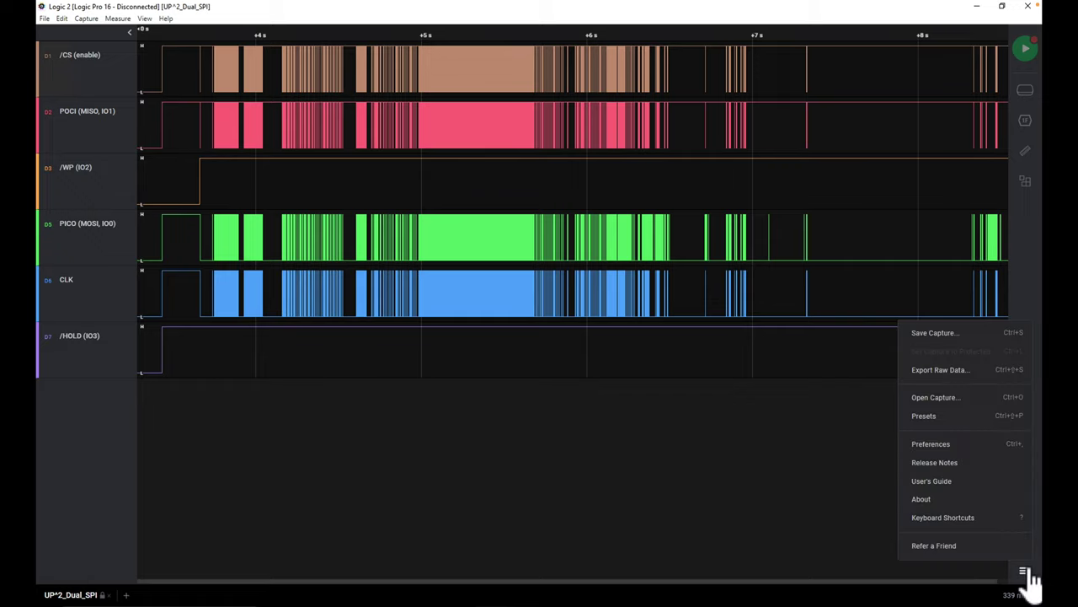
left_click(975, 445)
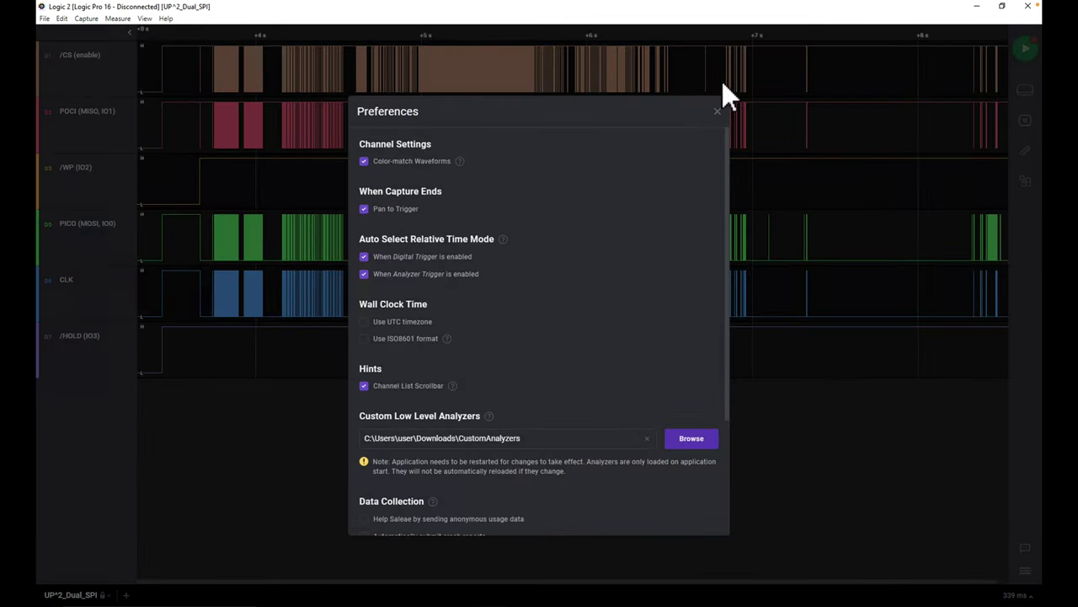
left_click(727, 121)
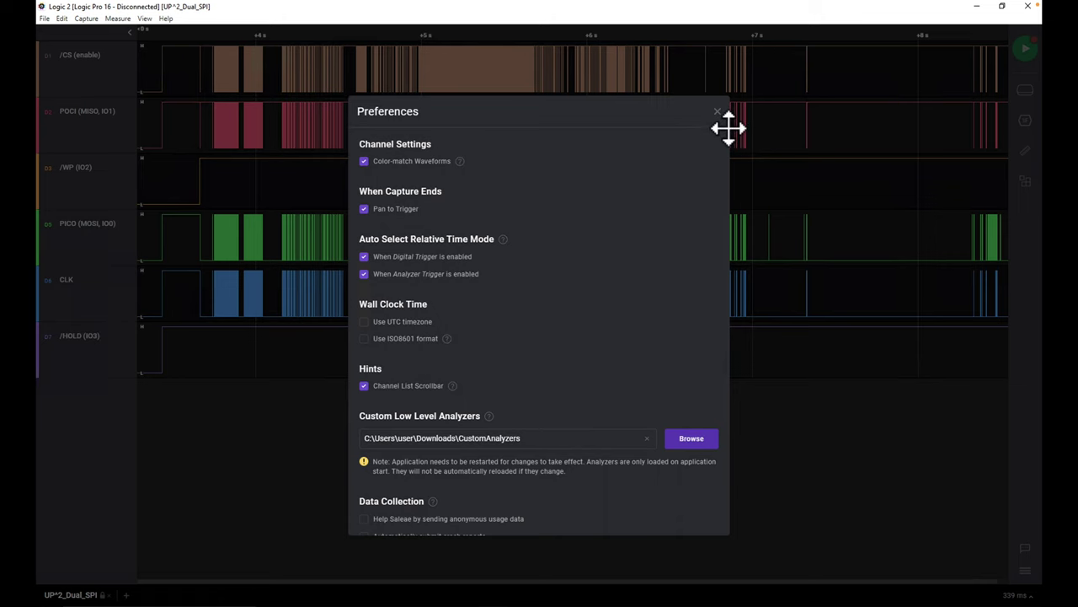
left_click(717, 113)
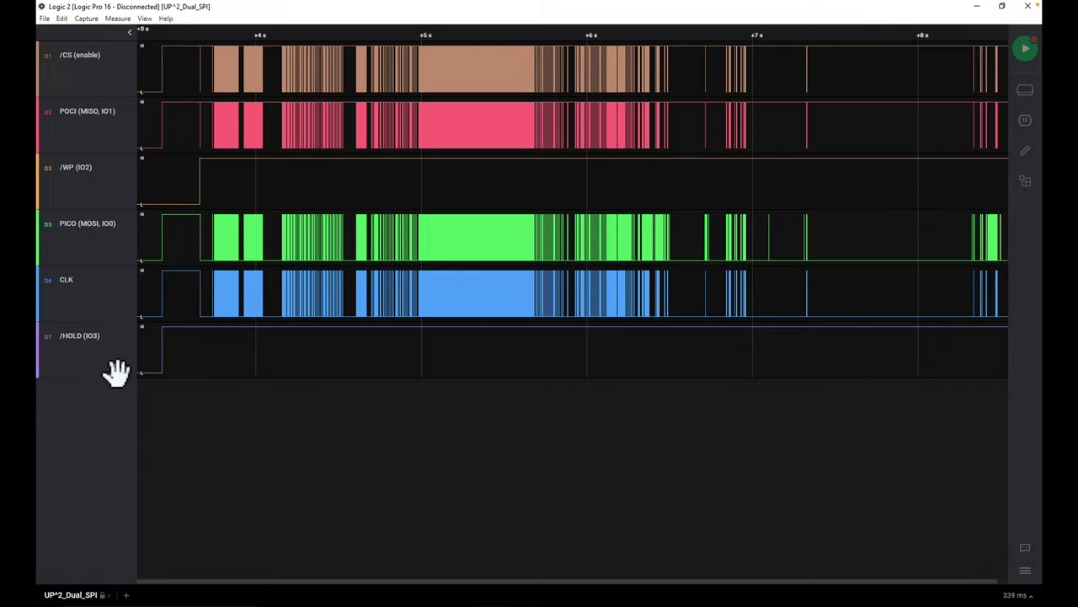
Reorder the channels: /HOLD at the top, /WP beneath it, and /CS (enable) below CLK
left_click_drag(108, 373, 82, 79)
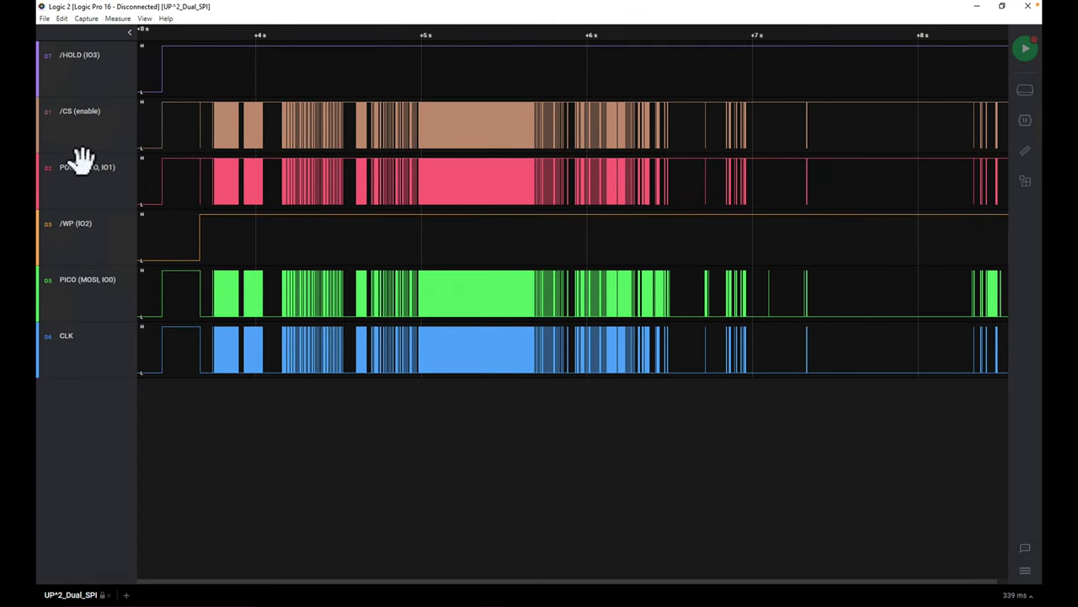
left_click_drag(53, 250, 42, 107)
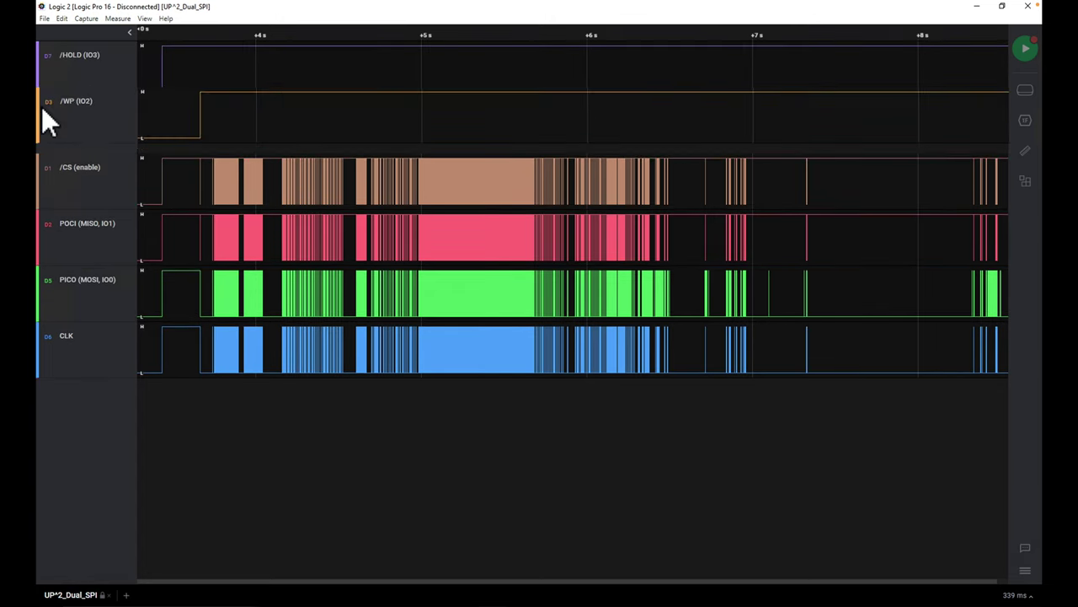
left_click_drag(52, 194, 48, 363)
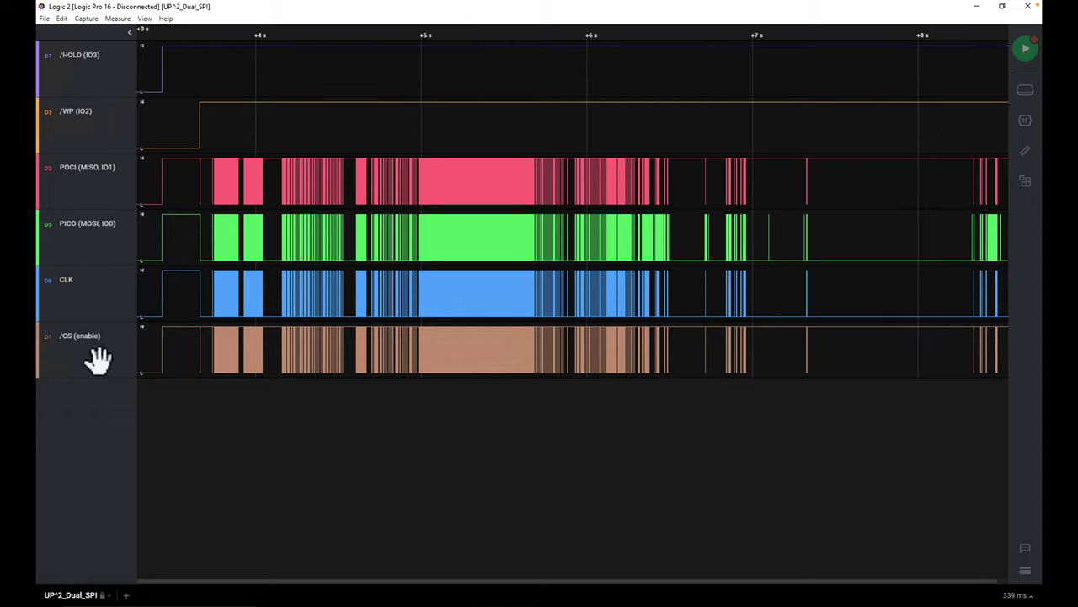
mouse_move(215, 362)
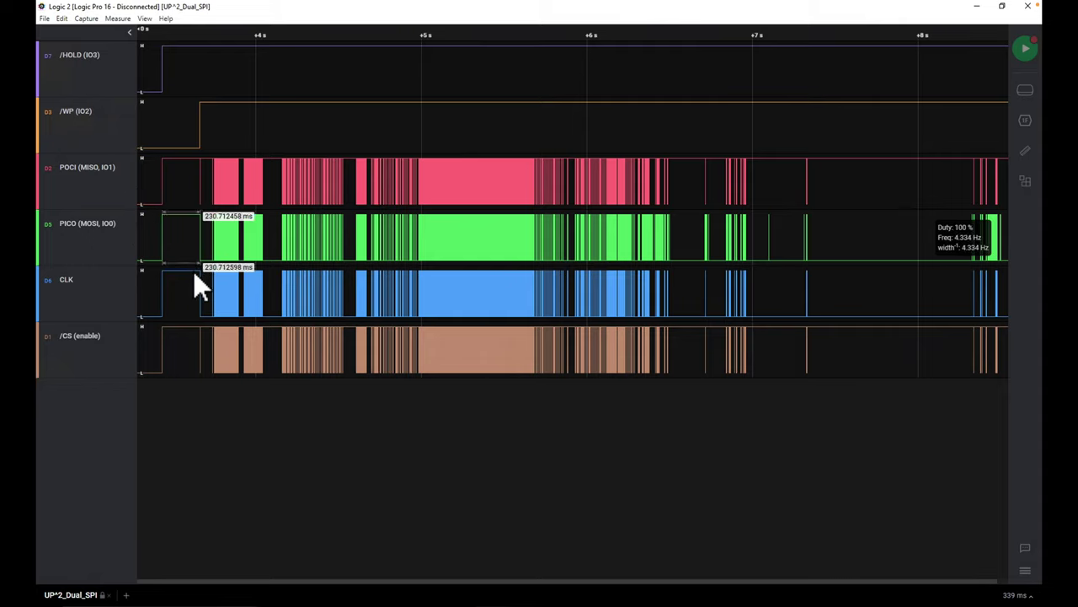
Zoom into the first burst until /CS falls and single CLK pulses are distinguishable
scroll(194, 295, "up", 3)
scroll(225, 299, "up", 6)
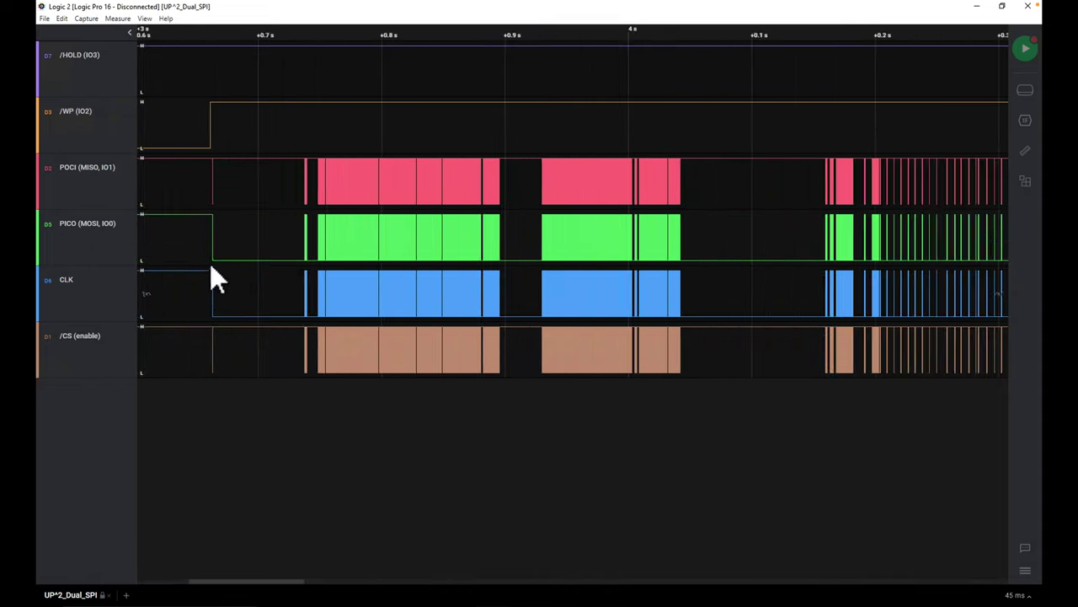
scroll(219, 261, "up", 4)
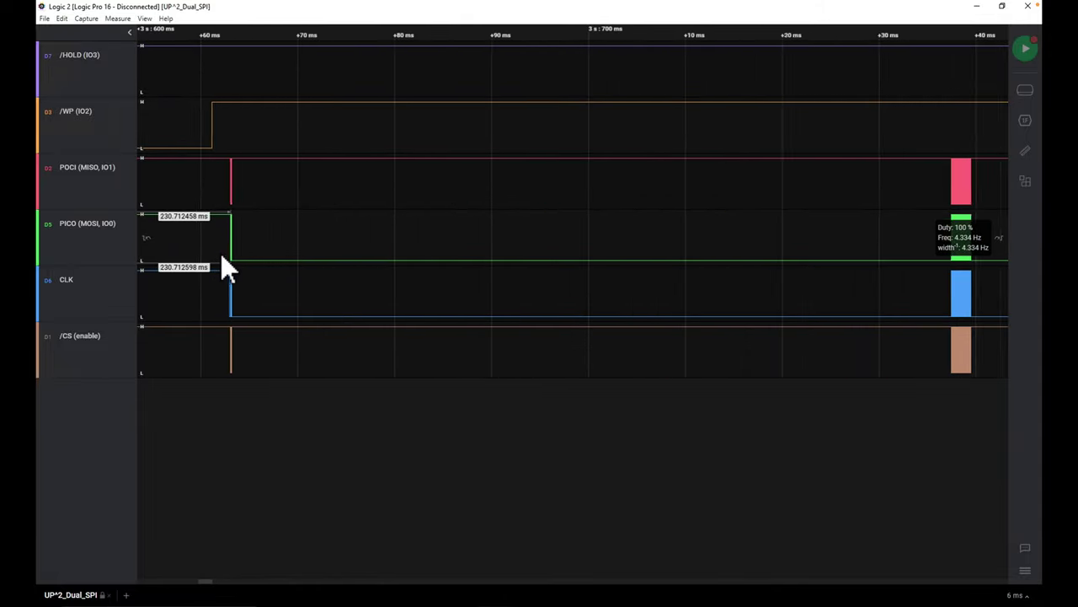
scroll(251, 260, "up", 5)
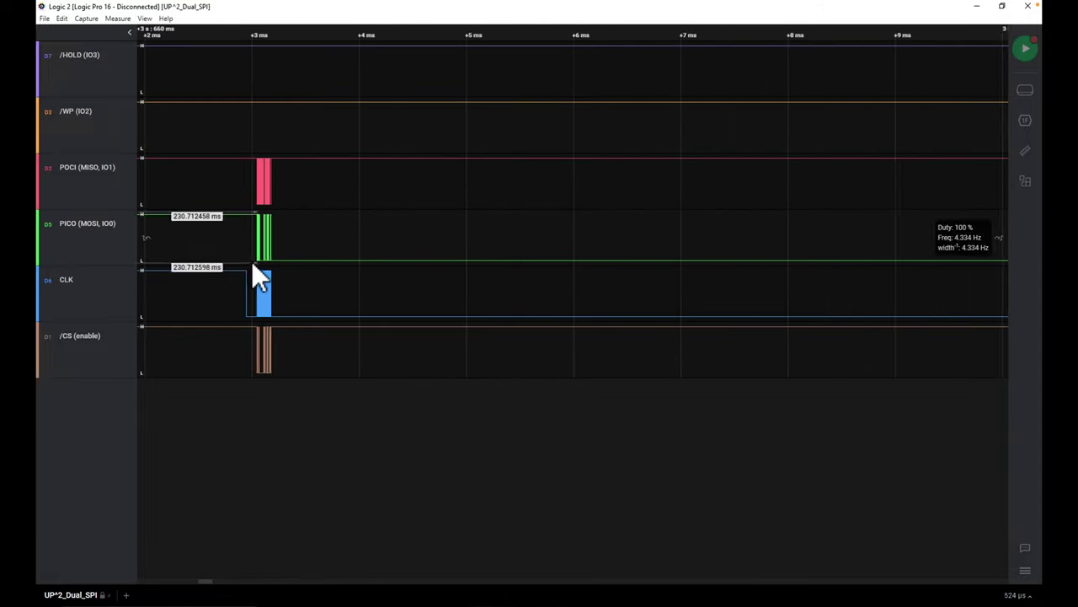
scroll(263, 290, "up", 6)
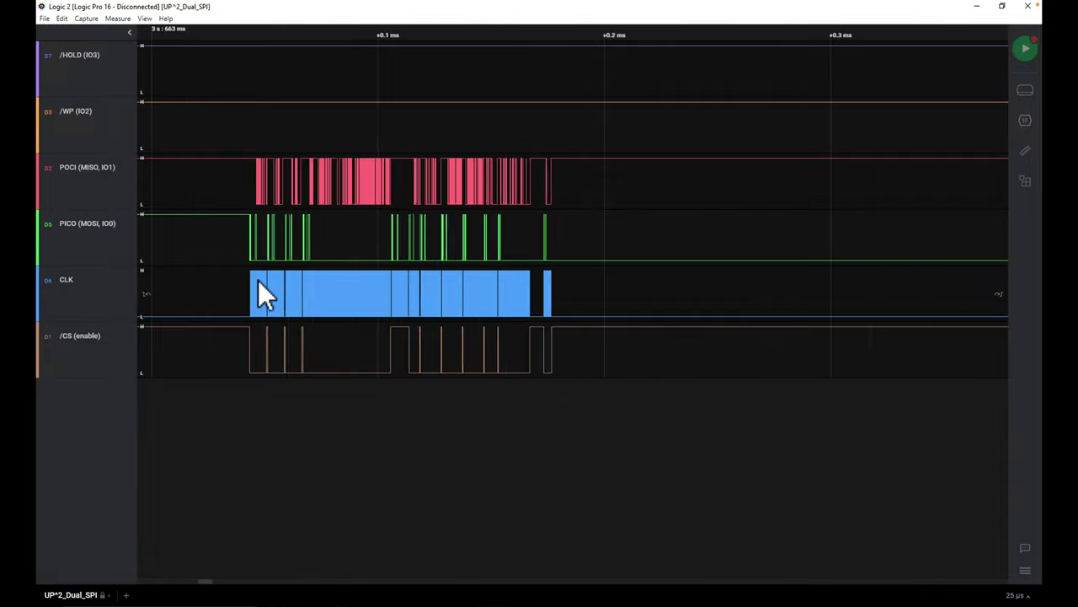
scroll(239, 280, "up", 5)
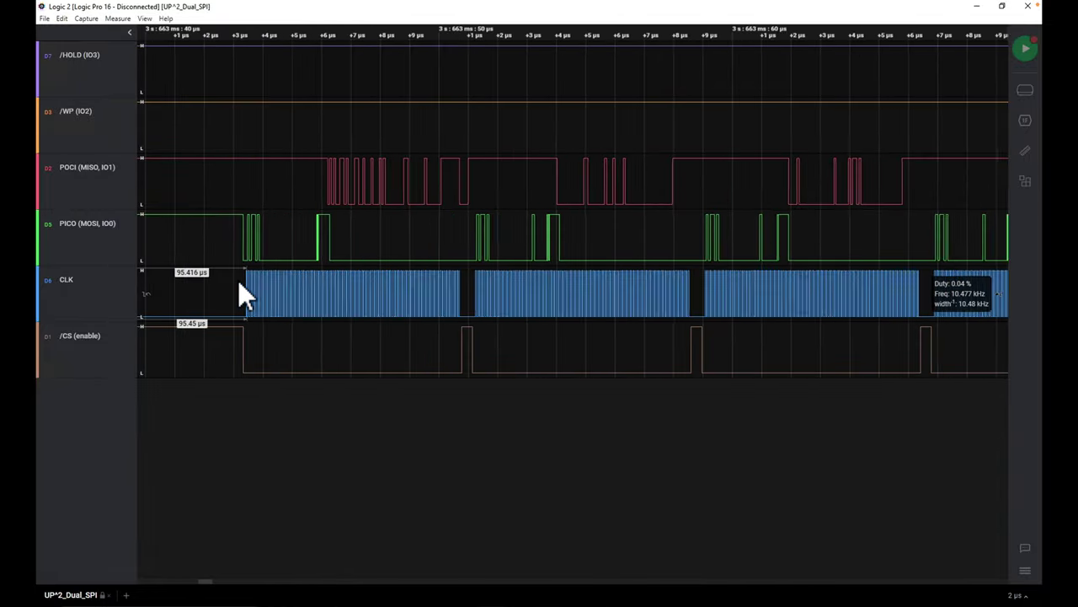
scroll(242, 295, "up", 3)
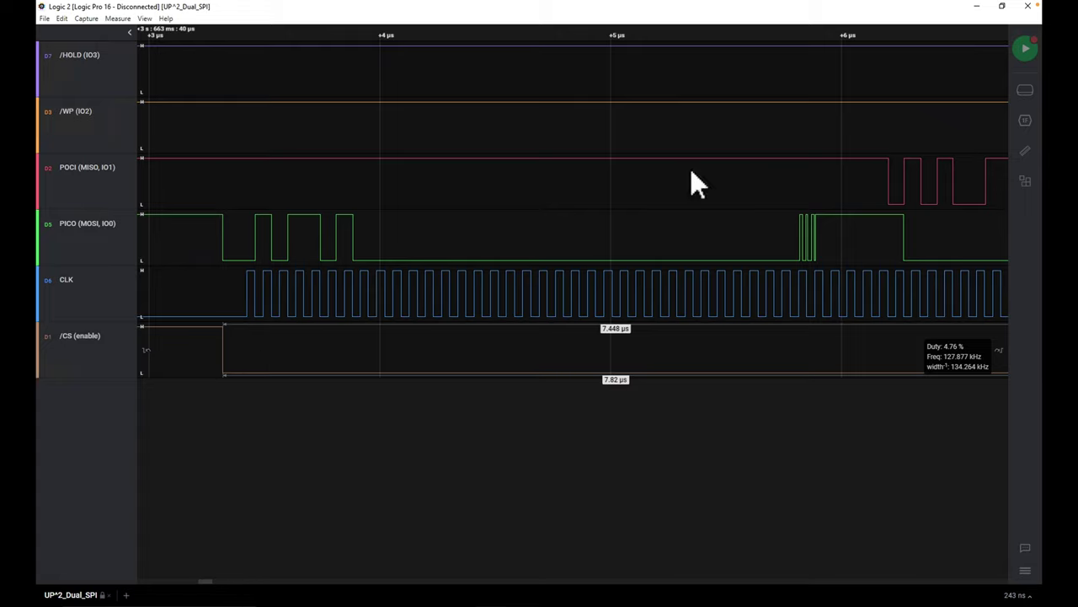
Add an SPI analyzer from the Analyzers panel, filtering the list by 'SPI'
left_click(1026, 123)
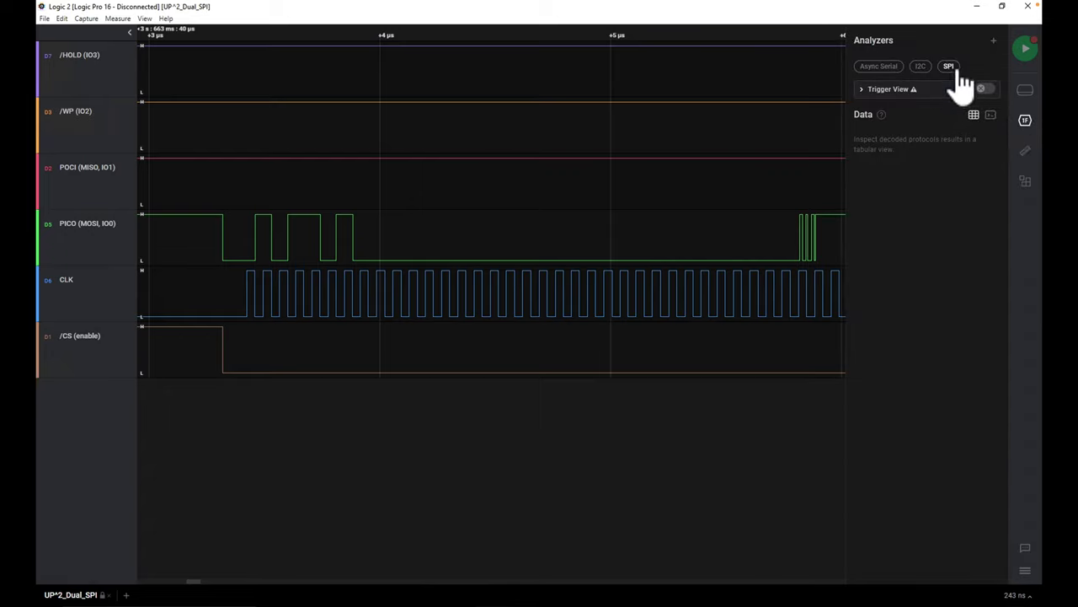
left_click(992, 41)
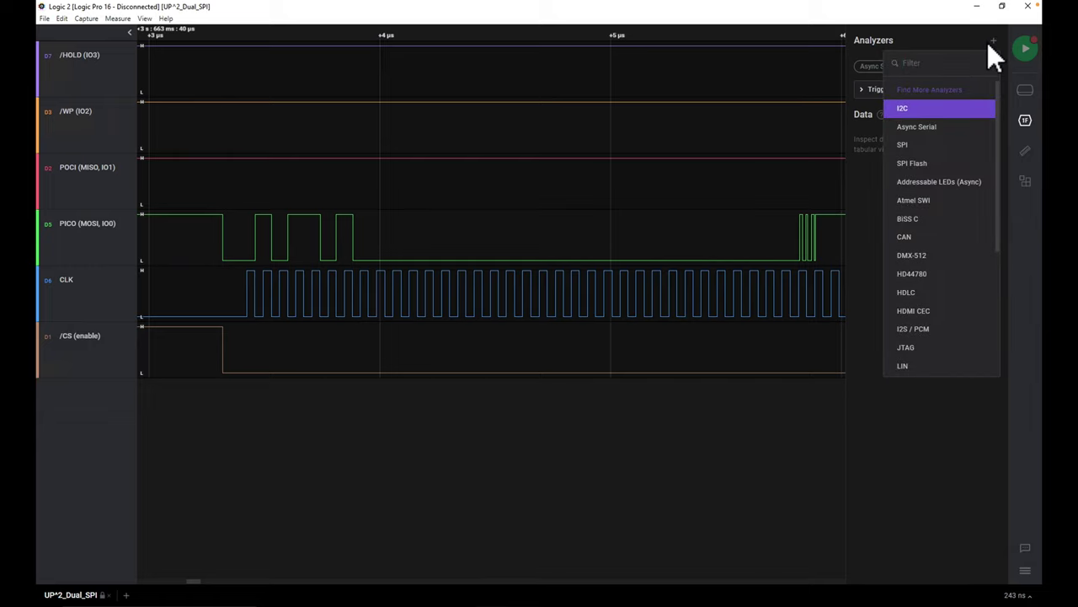
type("SPI")
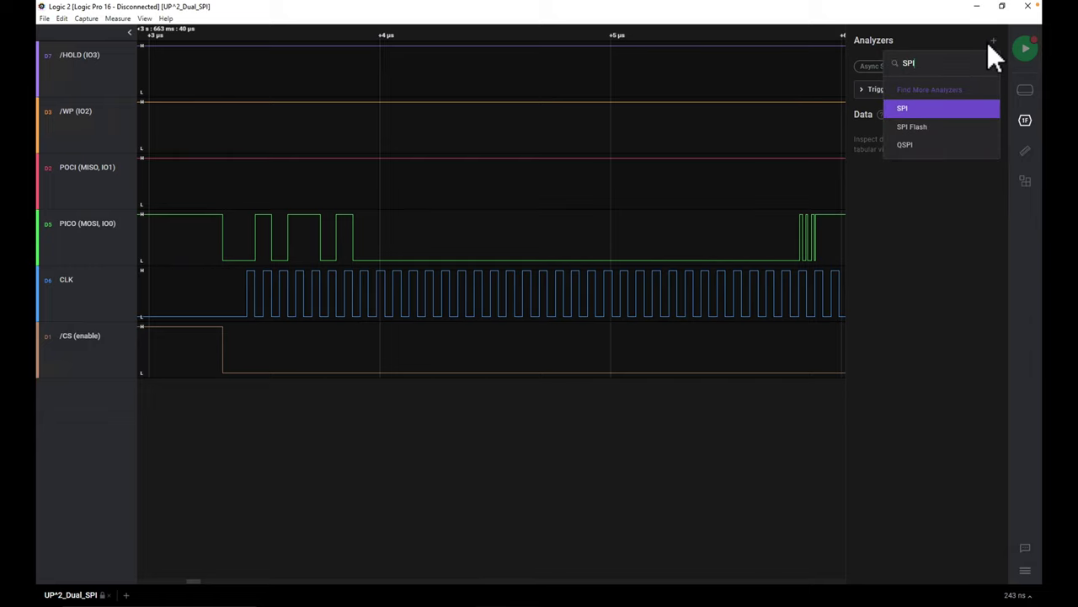
left_click(932, 111)
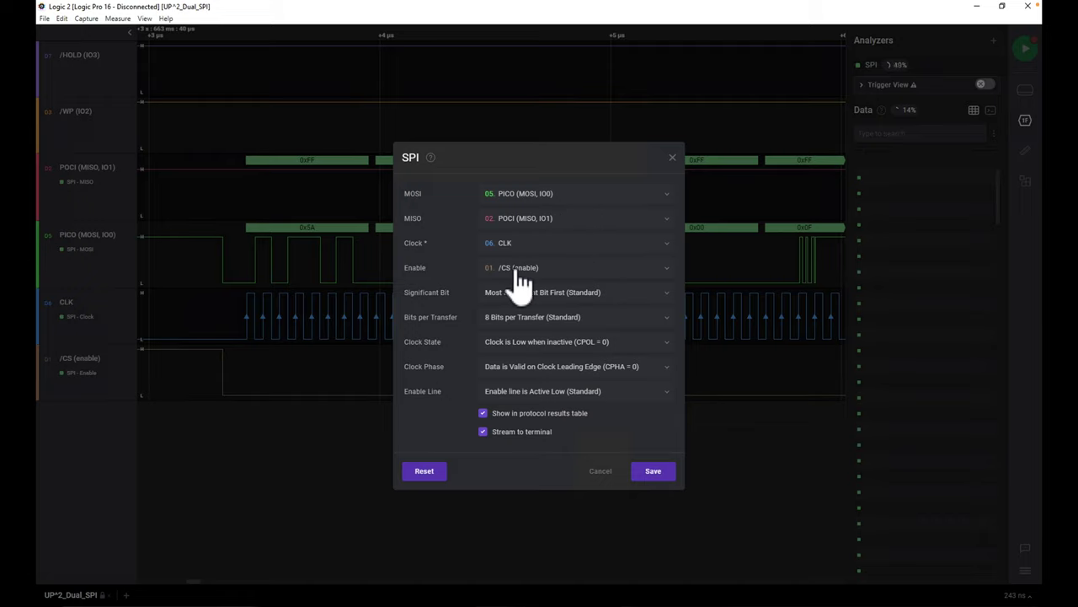
Keep MOSI as PICO, MISO as POCI, Clock as CLK, Enable as /CS, and save the SPI settings
left_click(592, 198)
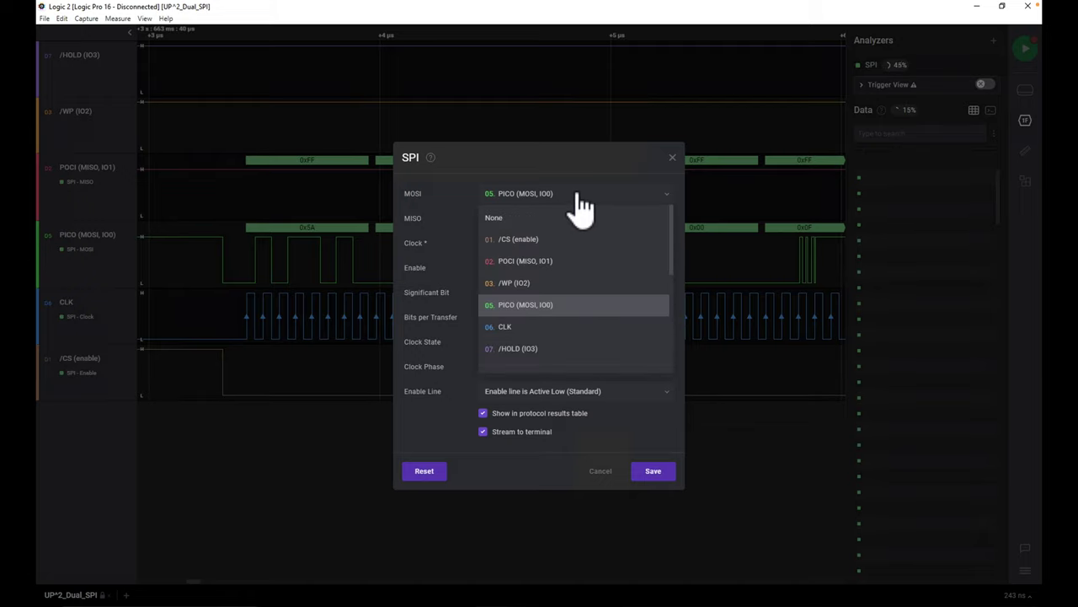
left_click(531, 309)
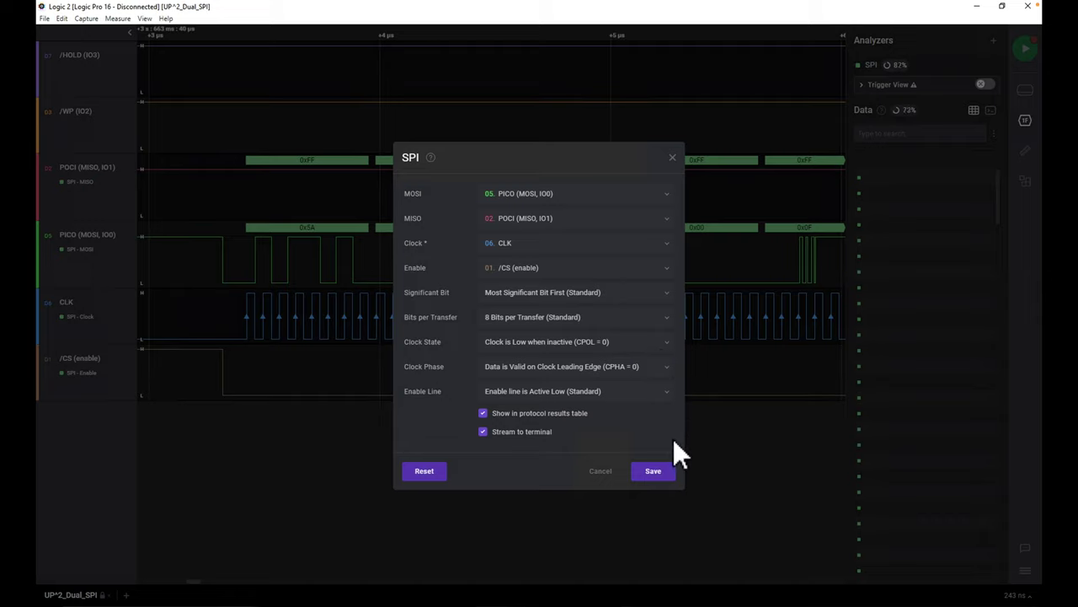
left_click(657, 472)
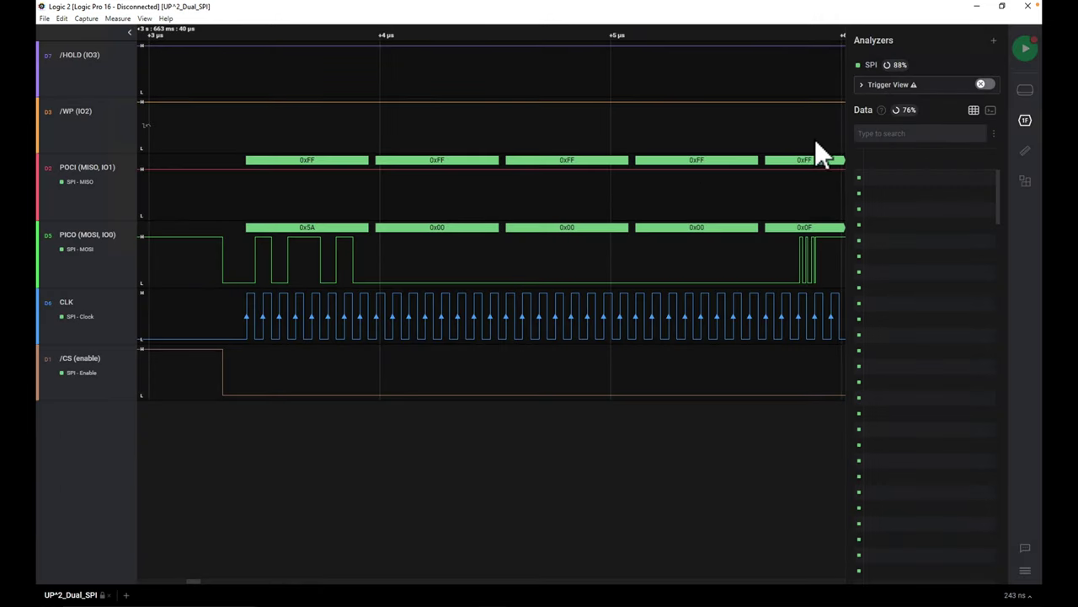
Zoom and pan around the decoded 0x5A command, then switch to the W25Q128JW datasheet
mouse_move(914, 76)
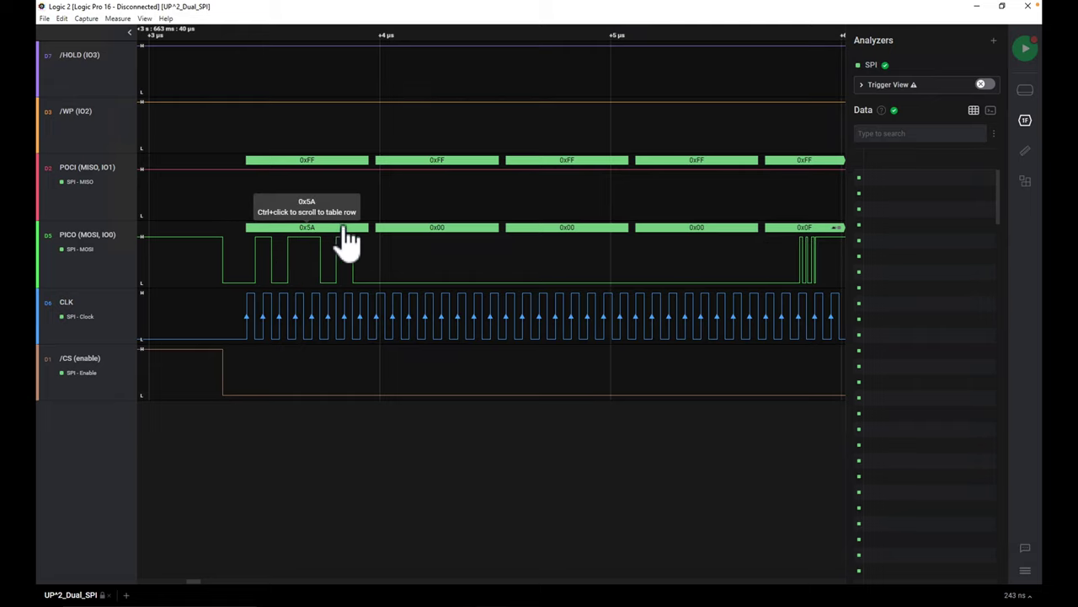
scroll(600, 241, "down", 1)
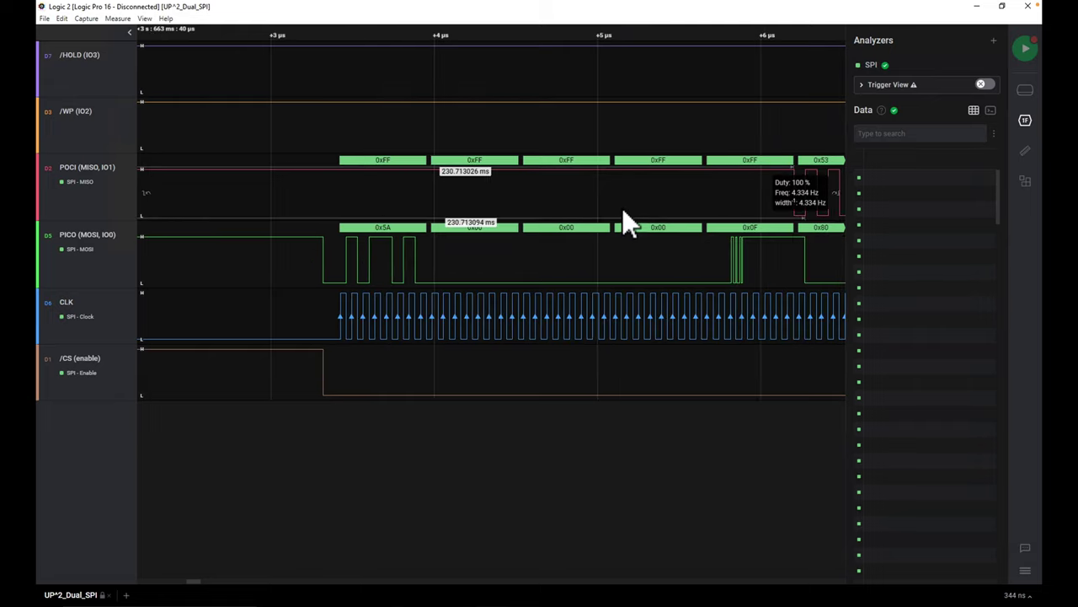
scroll(622, 205, "down", 1)
left_click_drag(672, 205, 471, 205)
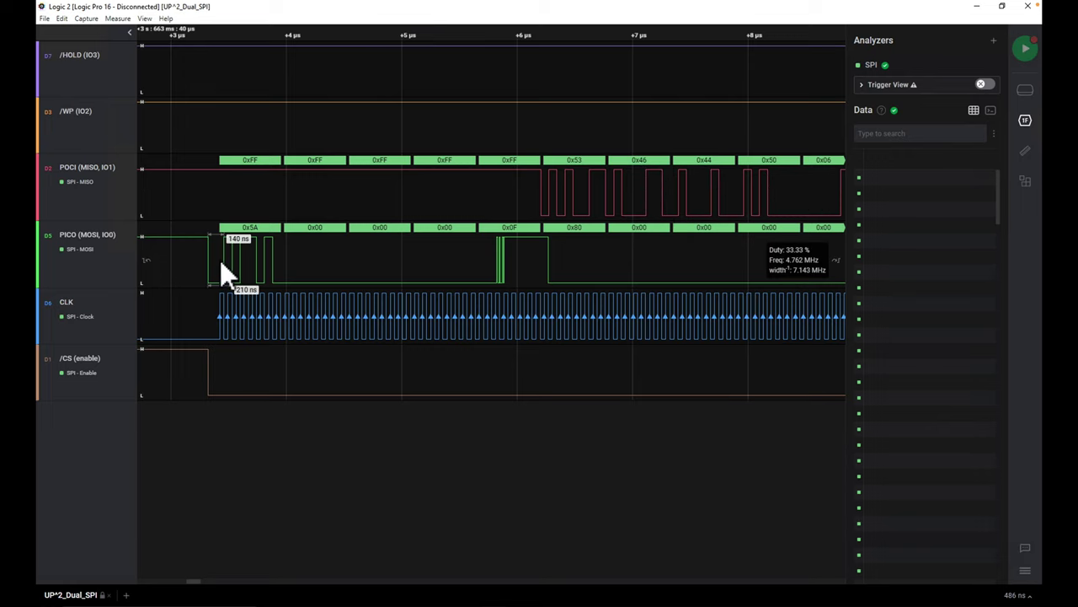
scroll(219, 260, "up", 1)
scroll(257, 257, "up", 1)
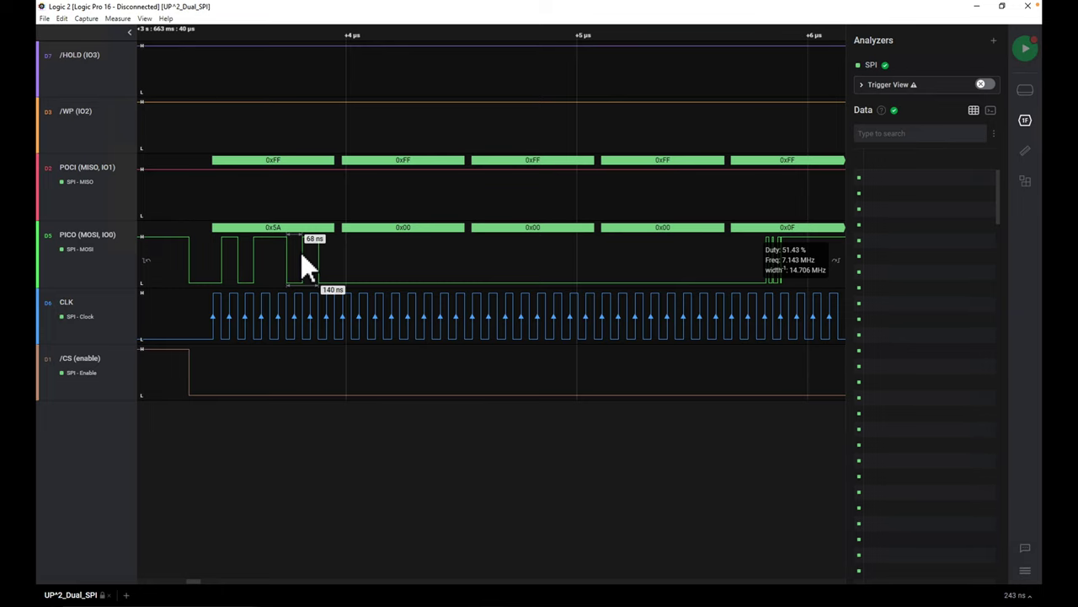
key("super+Tab")
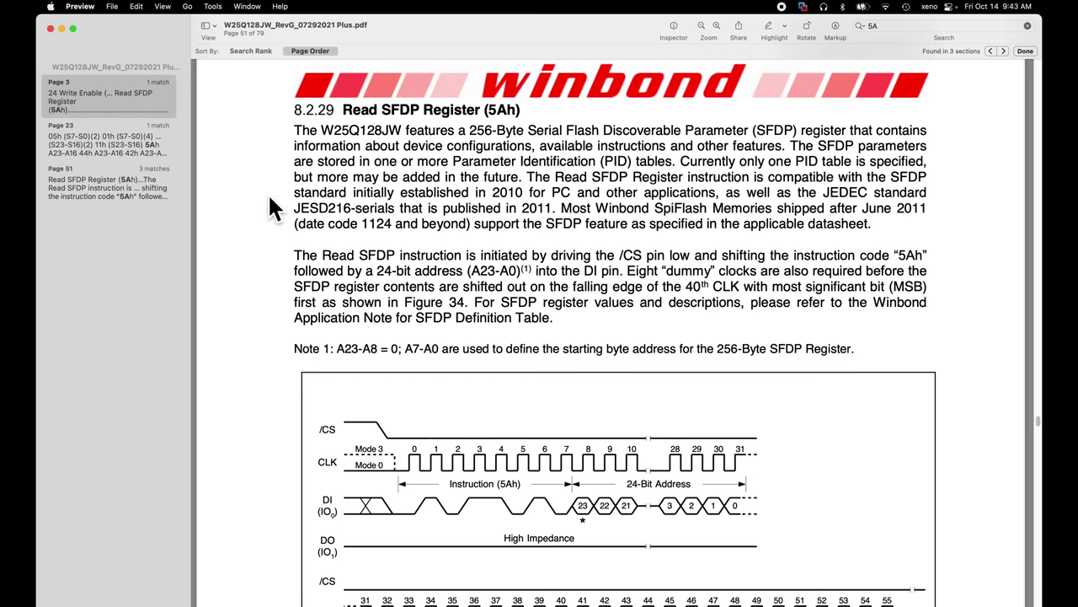
Read through the Read SFDP Register (5Ah) description and its timing diagram
scroll(353, 195, "down", 1)
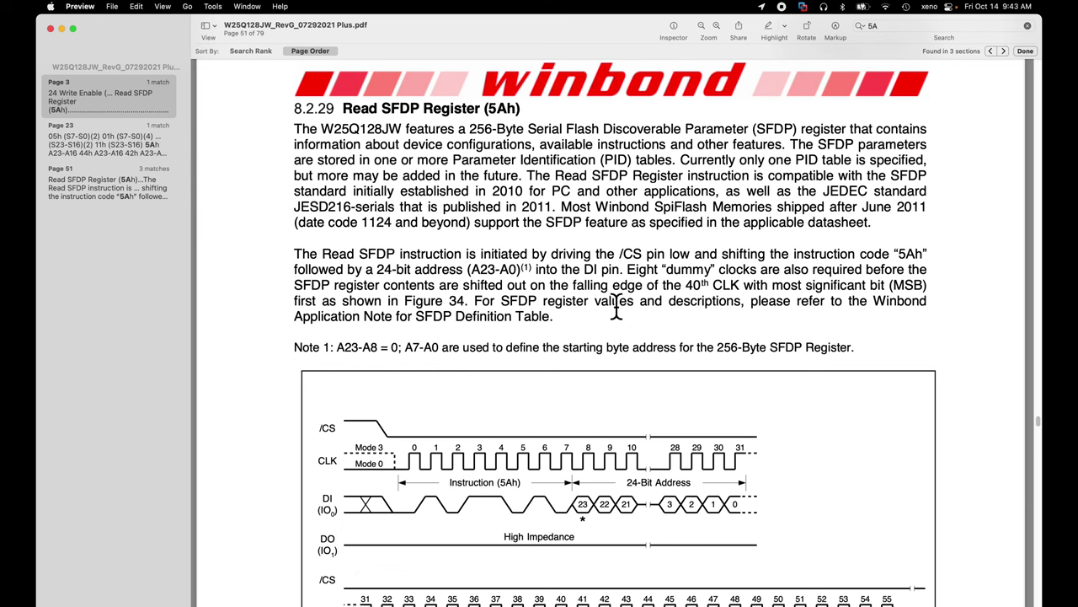
scroll(349, 345, "down", 3)
scroll(348, 352, "down", 3)
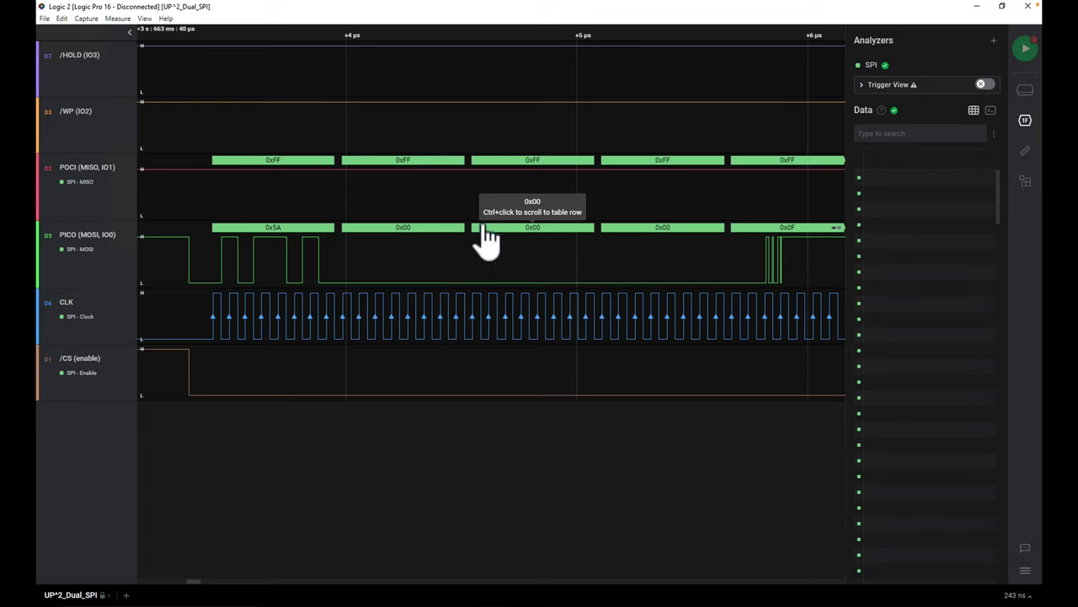
left_click(717, 257)
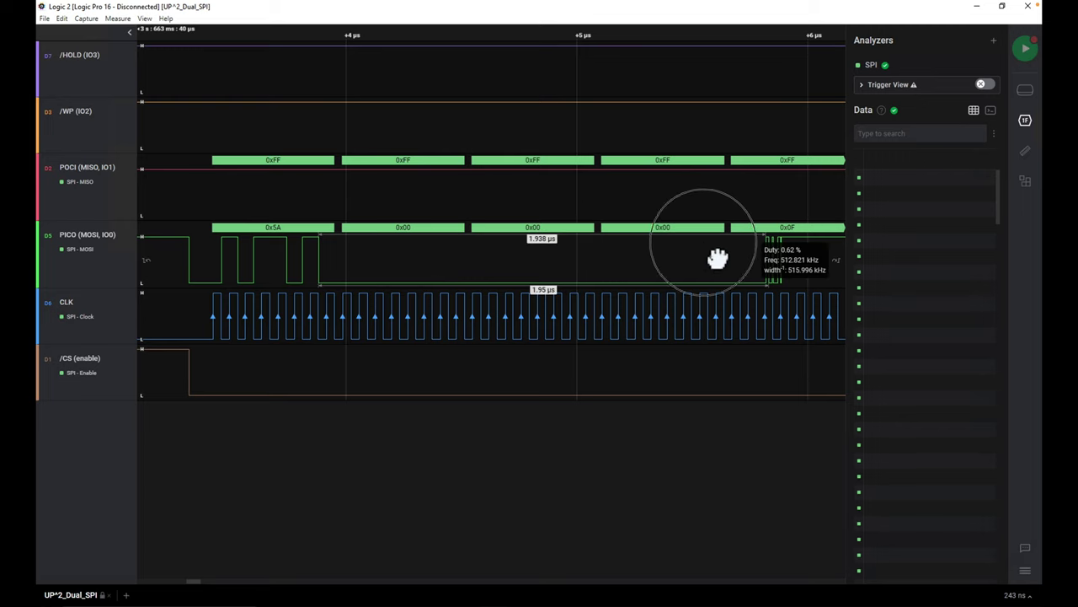
left_click_drag(717, 257, 355, 257)
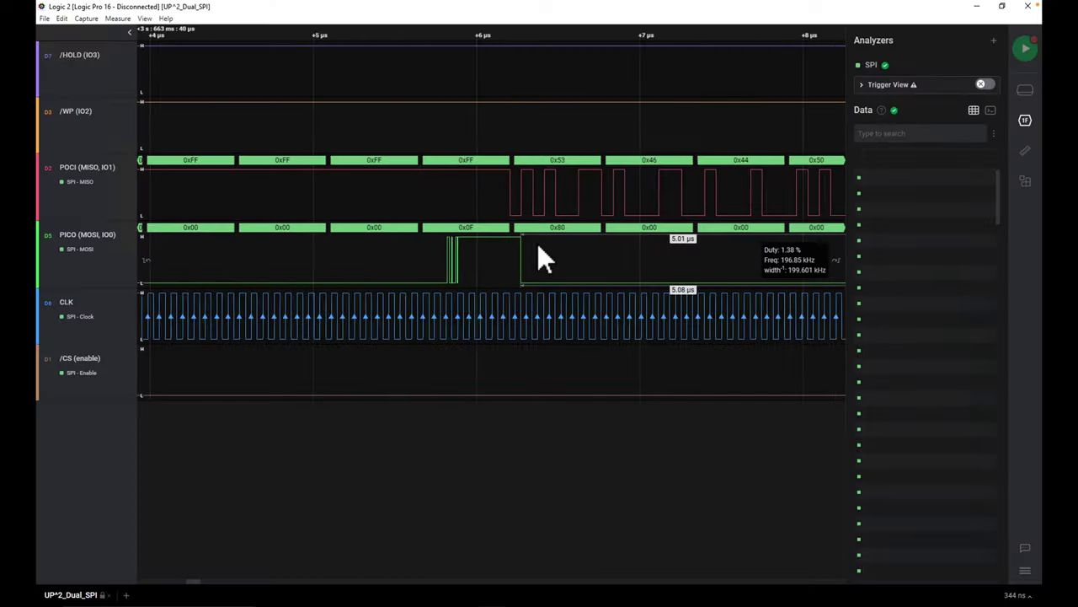
Zoom out and pan past the rest of the 0x5A transaction toward later SPI bursts
scroll(537, 243, "down", 2)
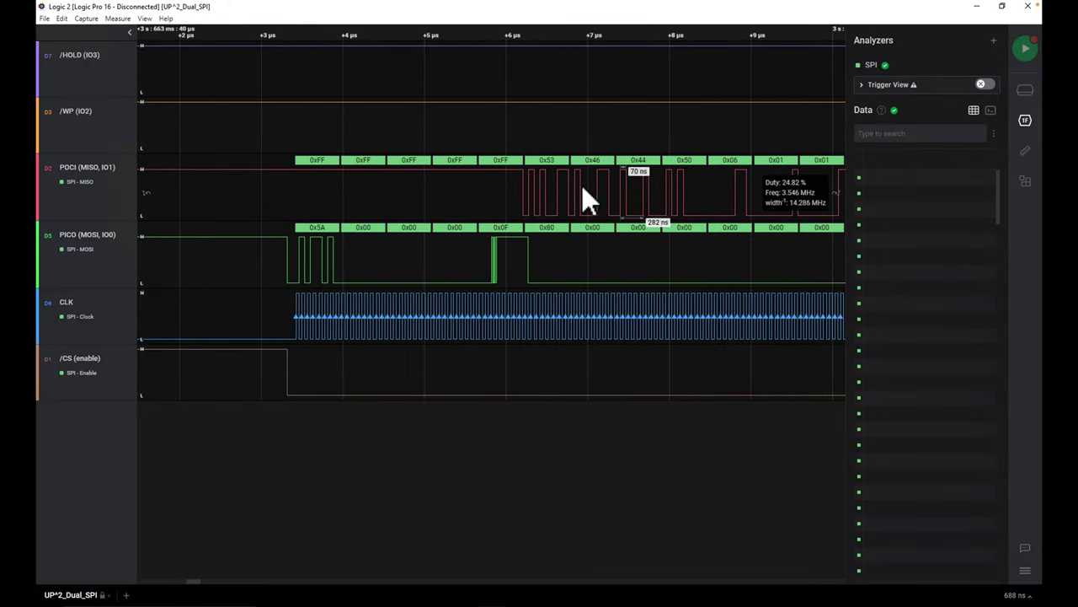
left_click_drag(731, 246, 567, 249)
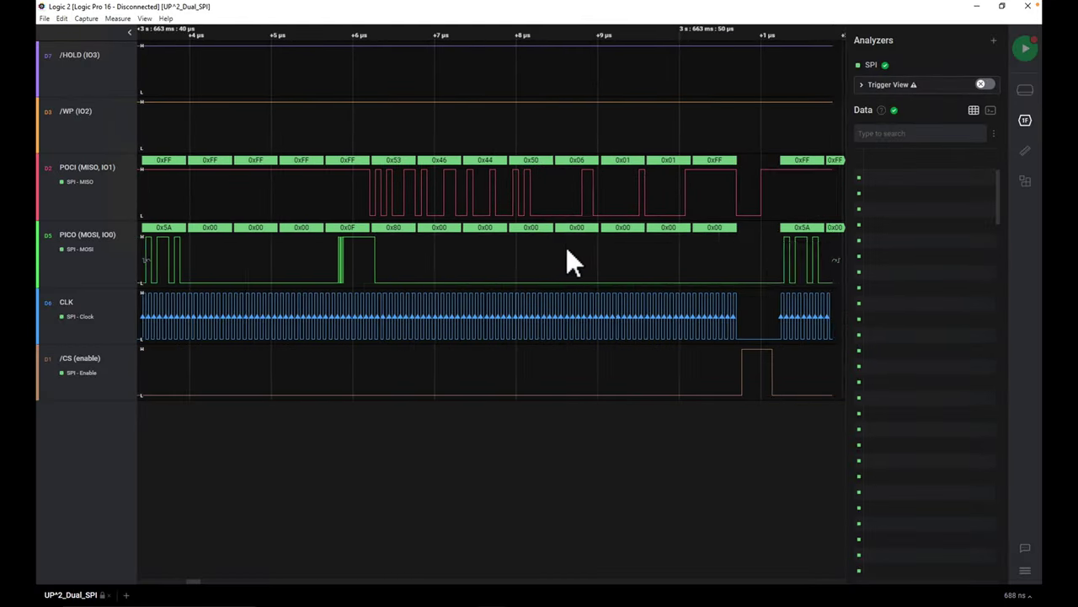
scroll(540, 246, "down", 4)
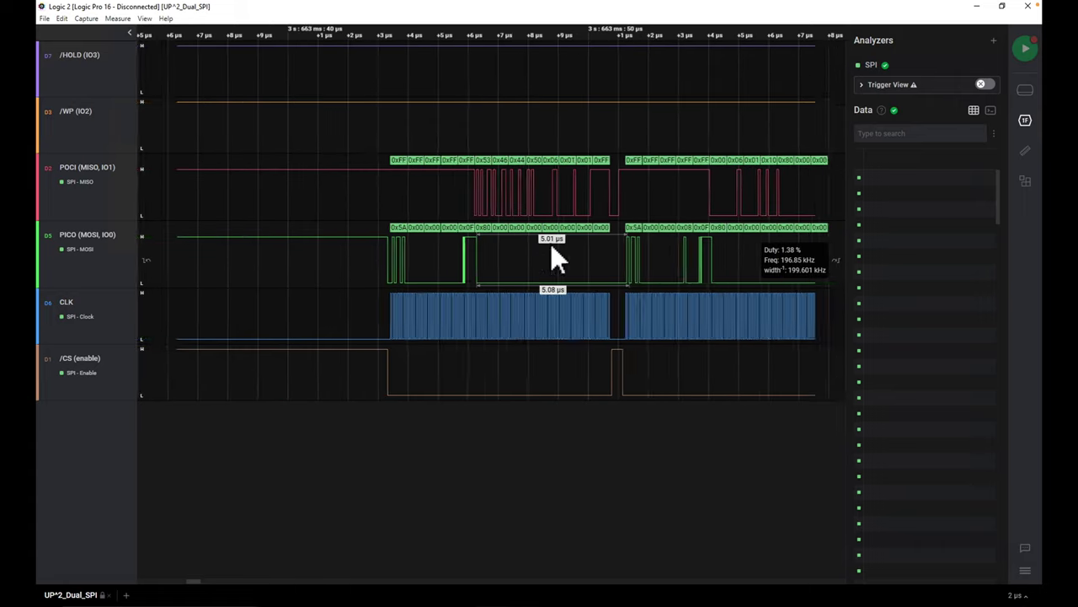
scroll(402, 253, "right", 2)
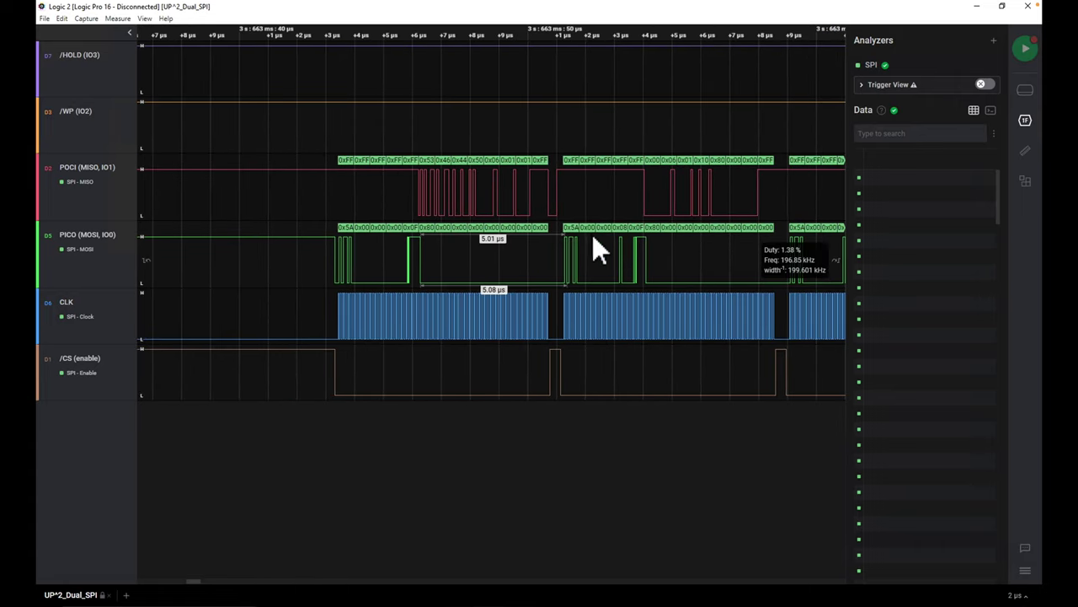
scroll(602, 253, "right", 5)
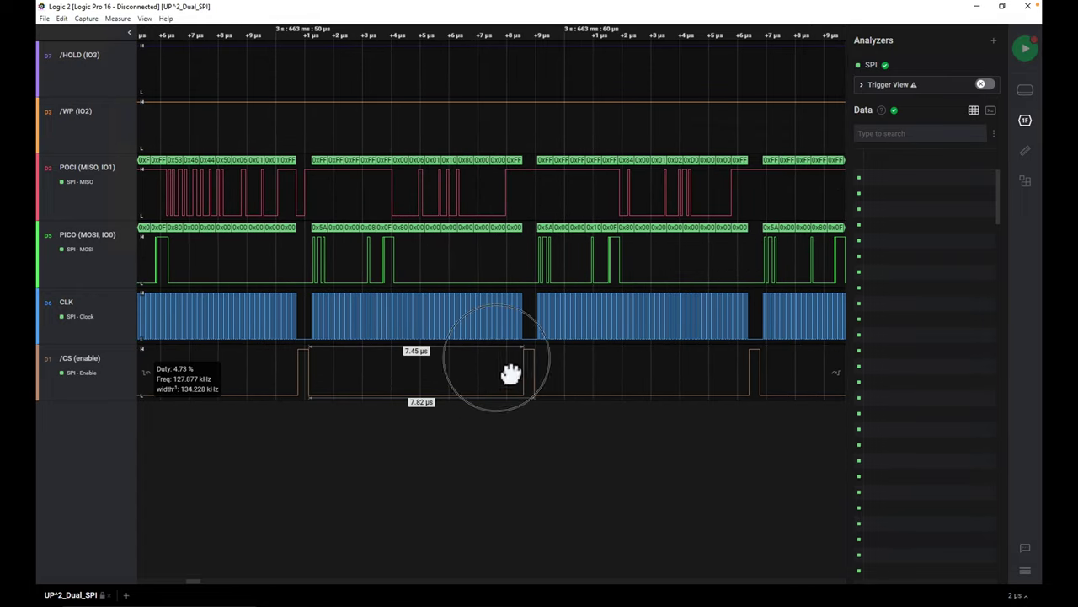
scroll(523, 371, "left", 2)
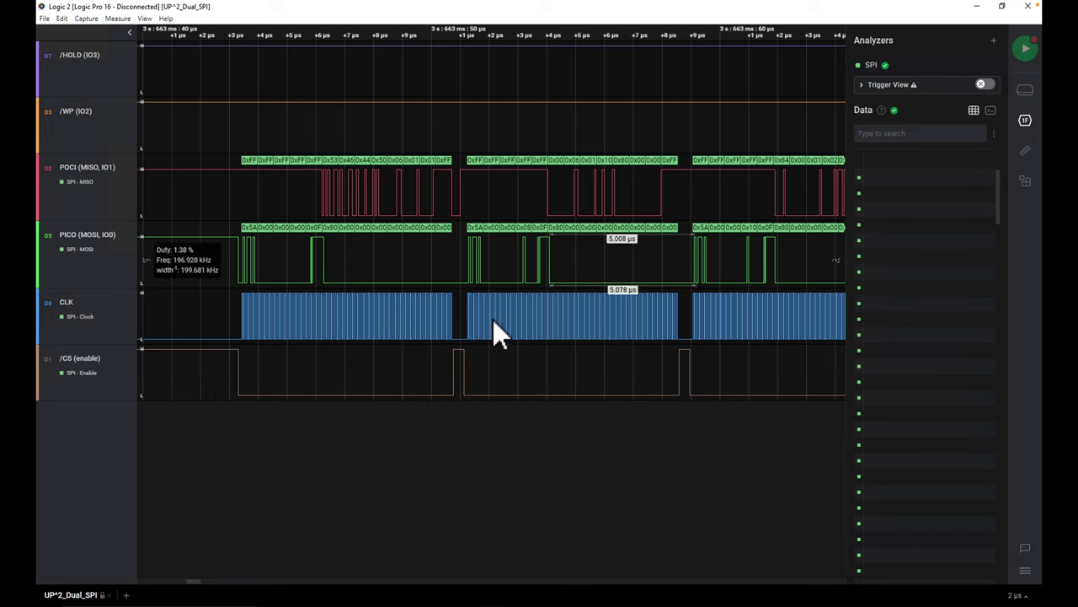
mouse_move(747, 363)
left_mouse_down()
mouse_move(730, 379)
mouse_move(663, 368)
left_mouse_up()
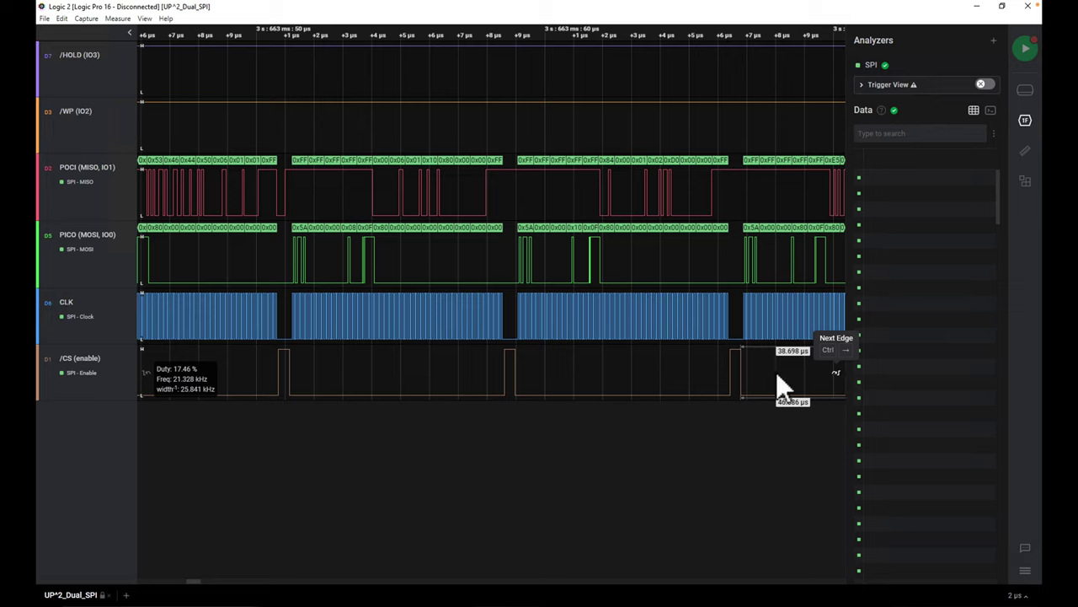
Jump to the next /CS edge, center the 0x03, 0x00, 0x00, 0x10 command, and start a datasheet search
left_click(847, 375)
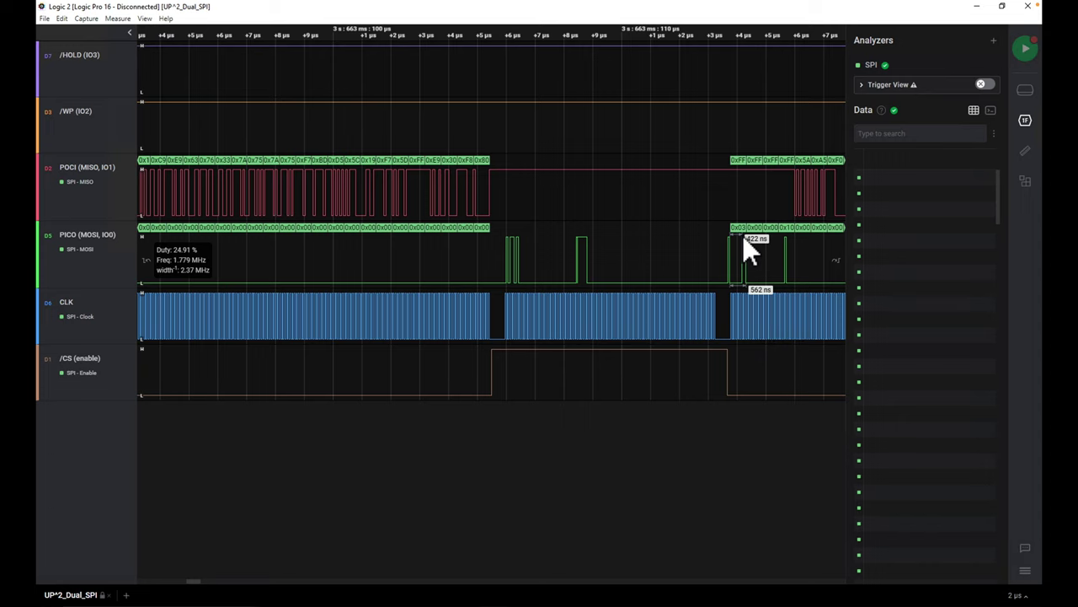
scroll(743, 245, "up", 3)
left_click_drag(684, 257, 590, 257)
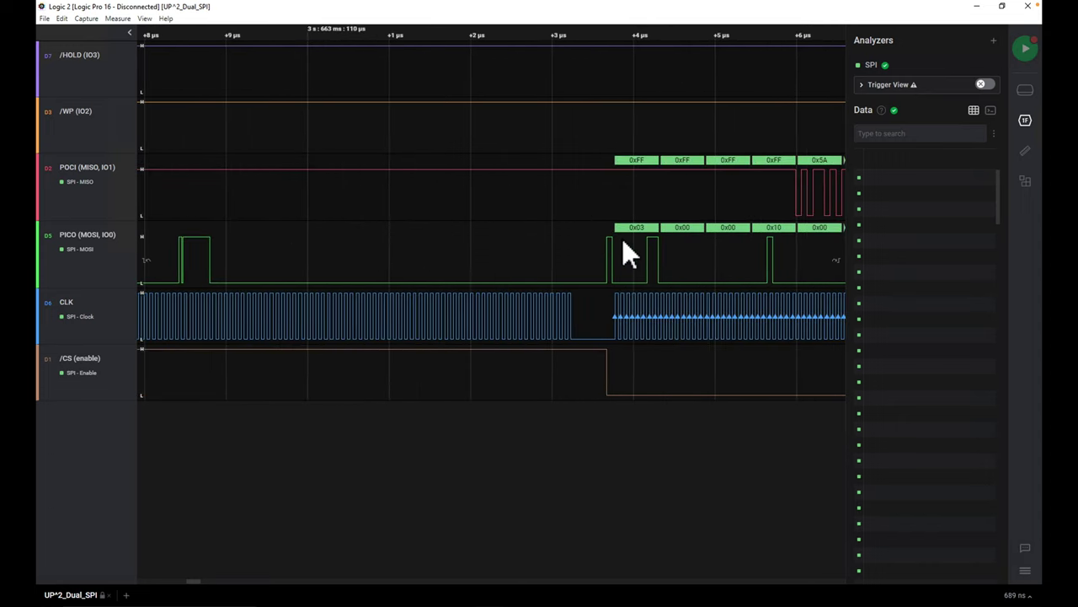
scroll(623, 247, "up", 4)
left_click_drag(683, 263, 527, 280)
scroll(649, 272, "right", 5)
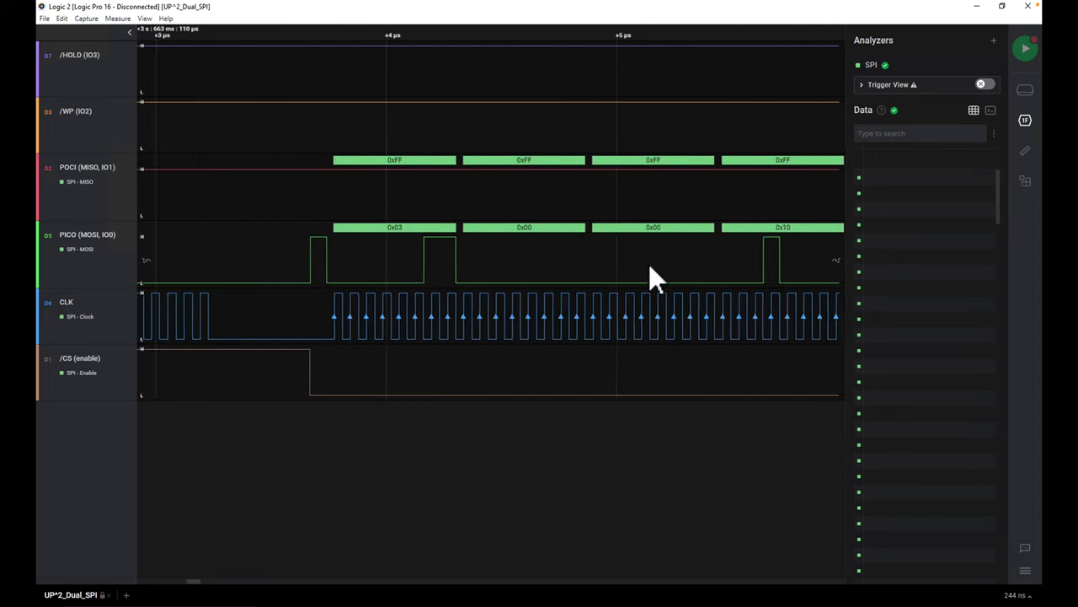
key("super+Tab")
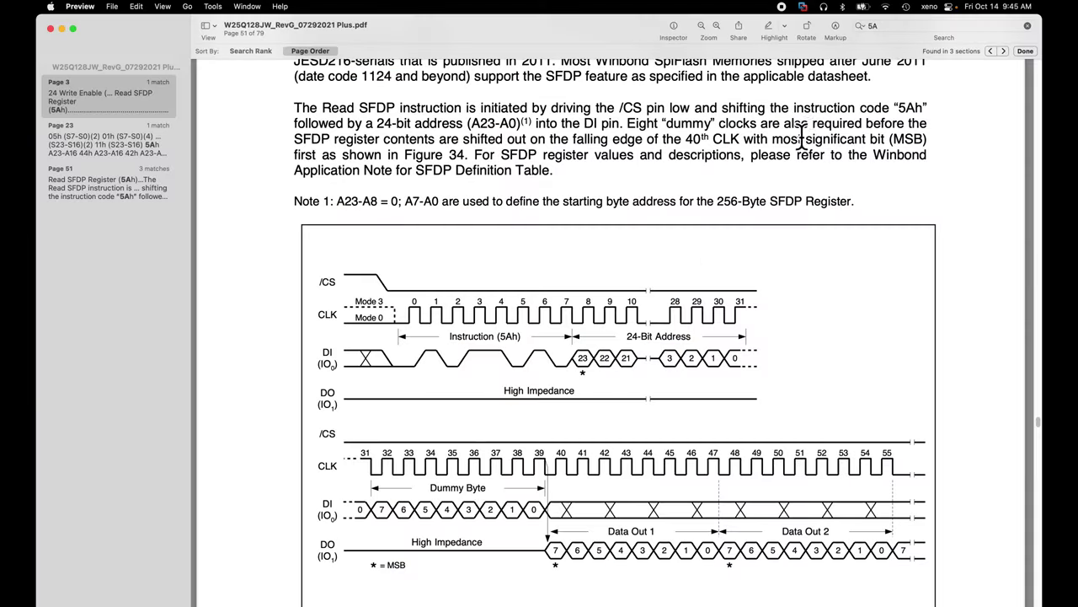
left_click(872, 27)
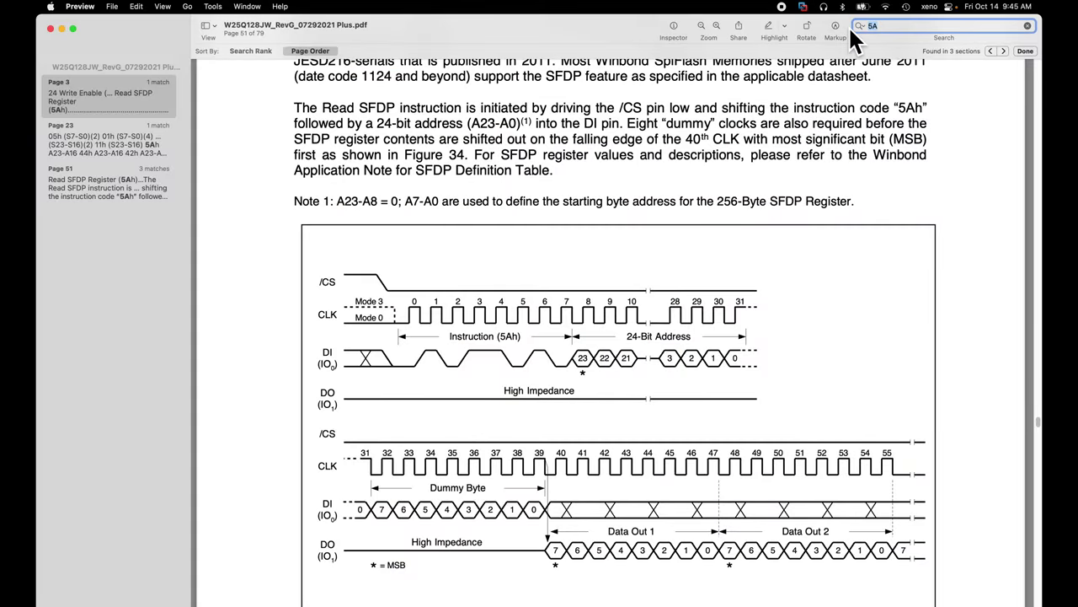
Search the datasheet for 03h and jump to section 8.2.6 Read Data (03h)
type("03h")
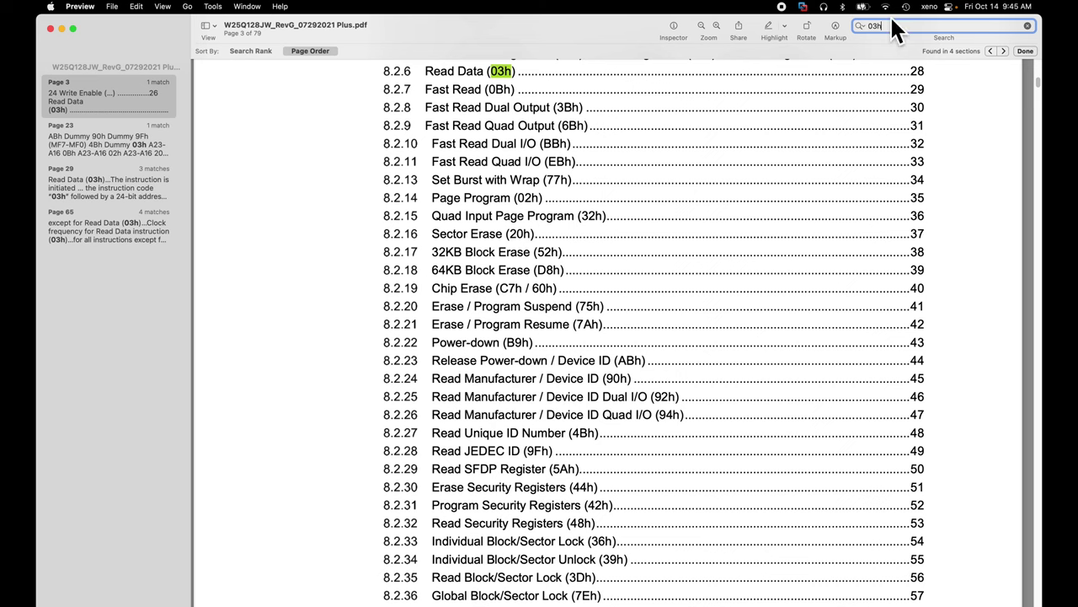
left_click(499, 86)
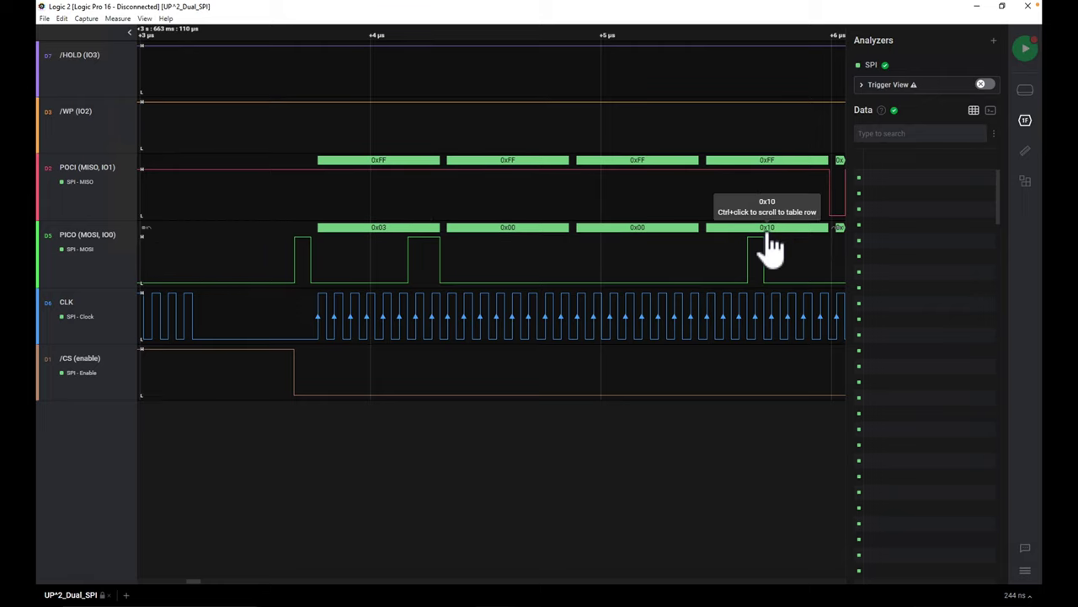
Pan along the 0x03 read to show POCI returning 0x5A, 0xA5, 0xF0, 0x0F and the next command
left_click_drag(813, 252, 506, 265)
left_click(649, 253)
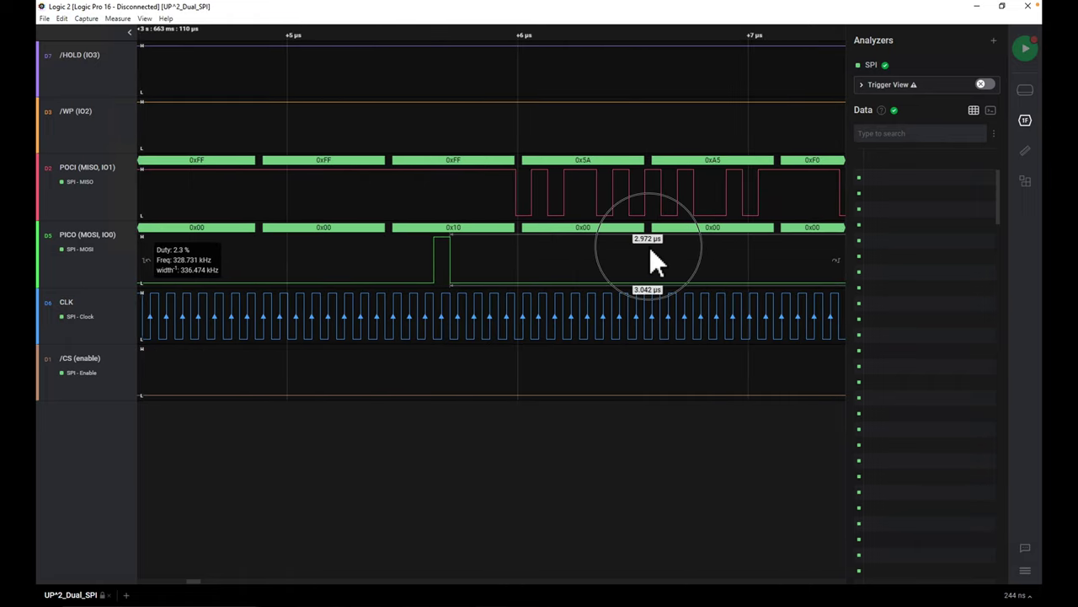
left_click_drag(649, 264, 473, 267)
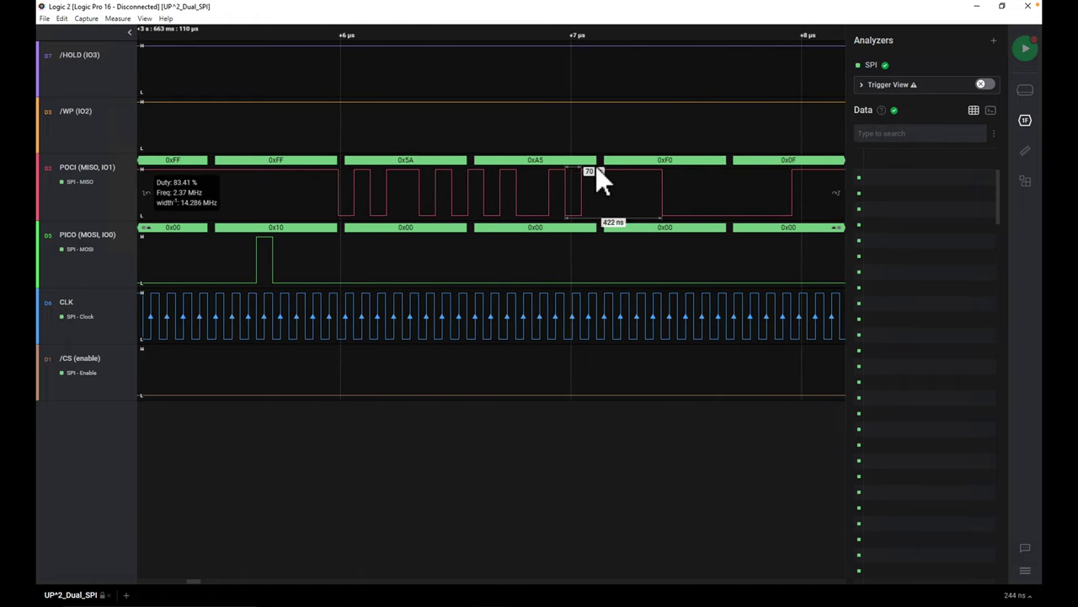
mouse_move(713, 193)
left_mouse_down()
mouse_move(666, 200)
mouse_move(658, 189)
left_mouse_up()
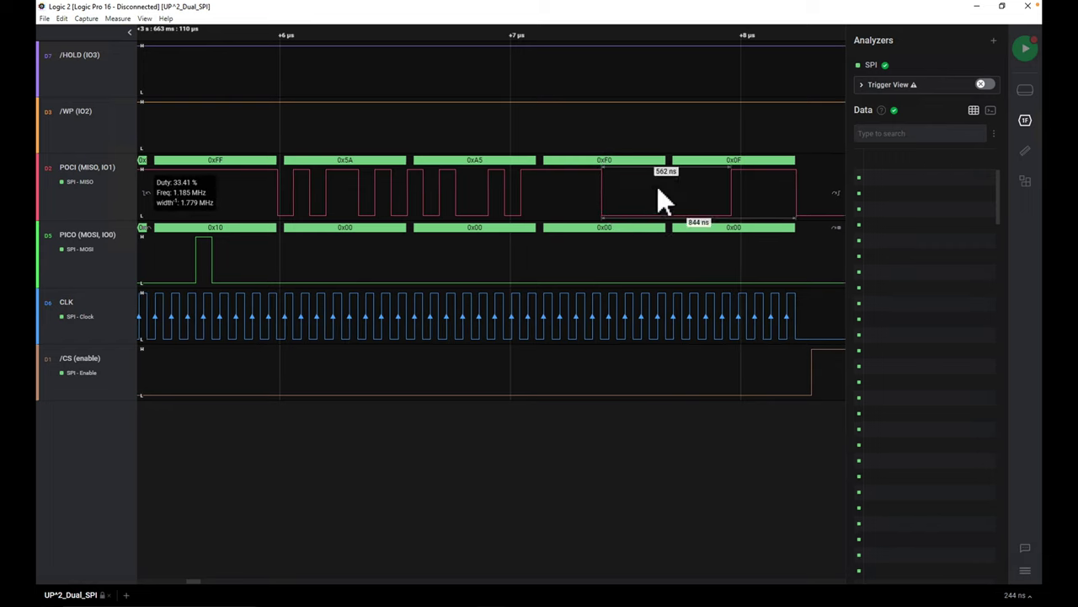
left_click(717, 205)
scroll(399, 269, "down", 3)
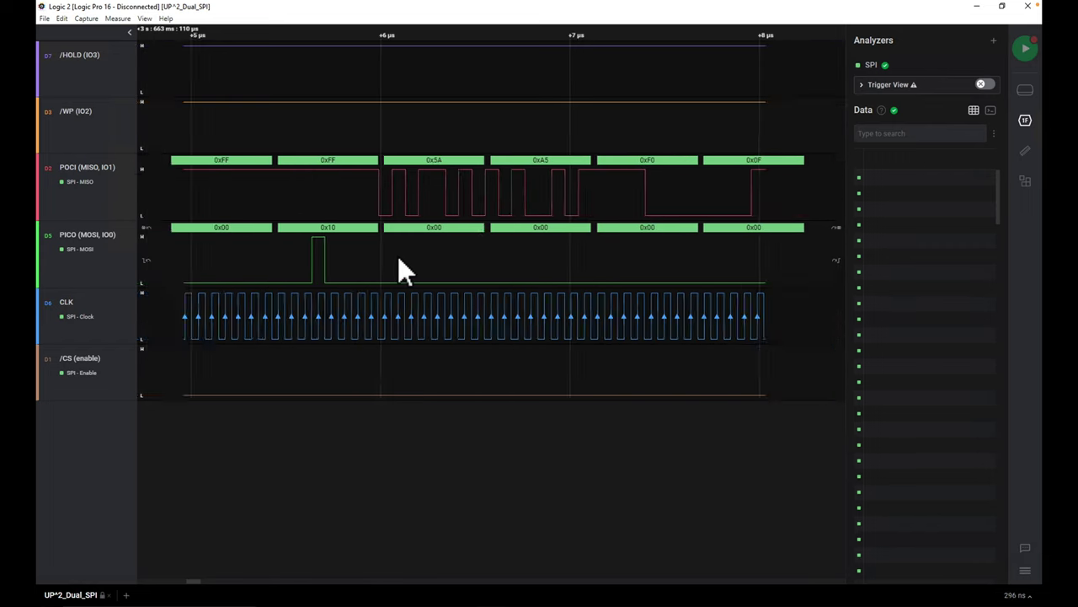
left_click_drag(398, 256, 550, 270)
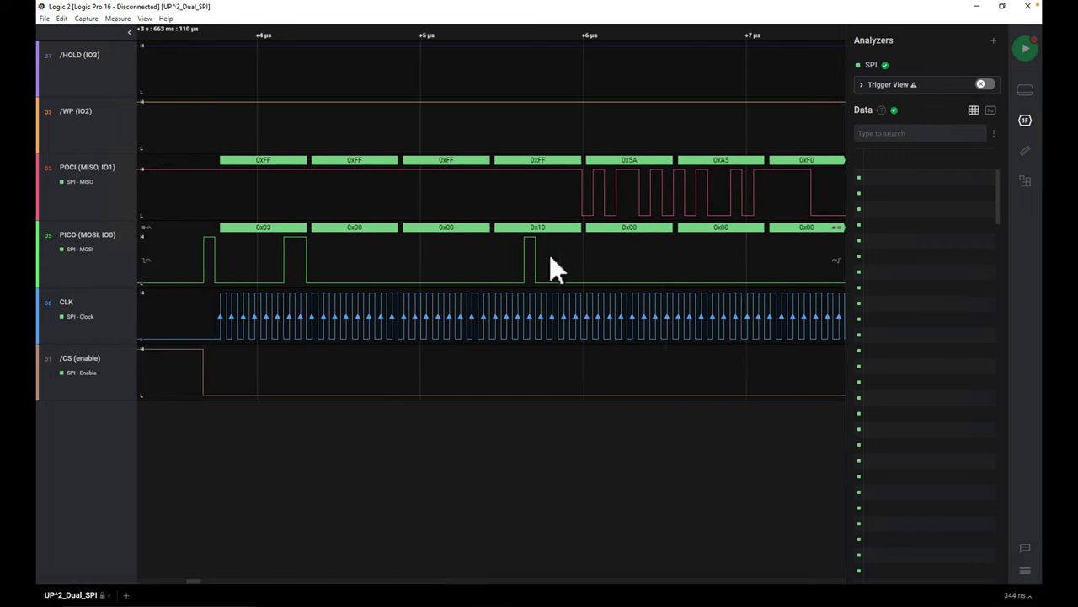
scroll(523, 264, "down", 2)
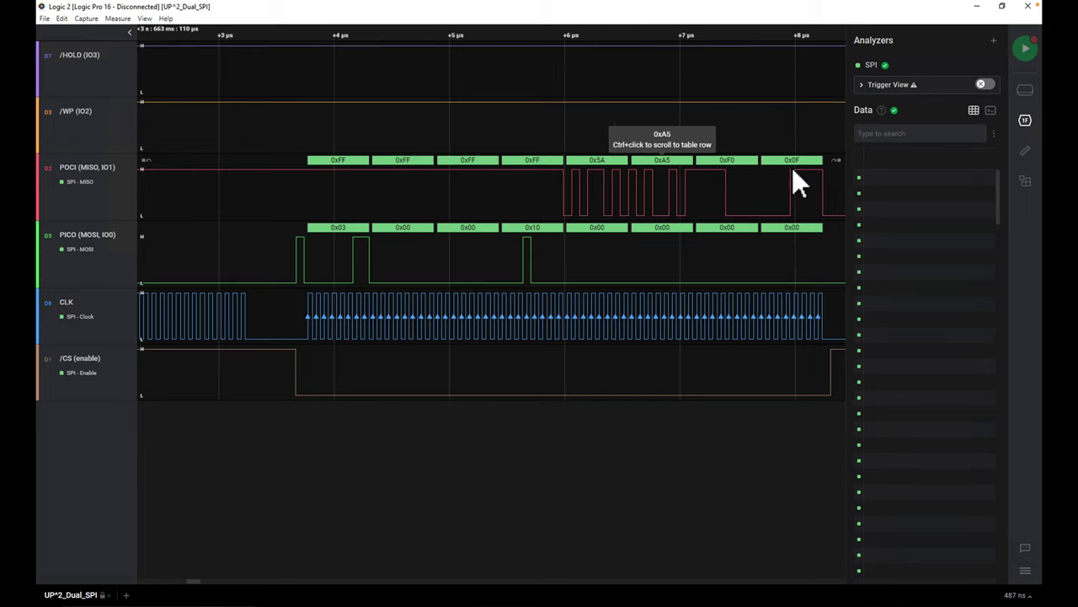
left_click_drag(773, 199, 666, 209)
scroll(681, 210, "down", 2)
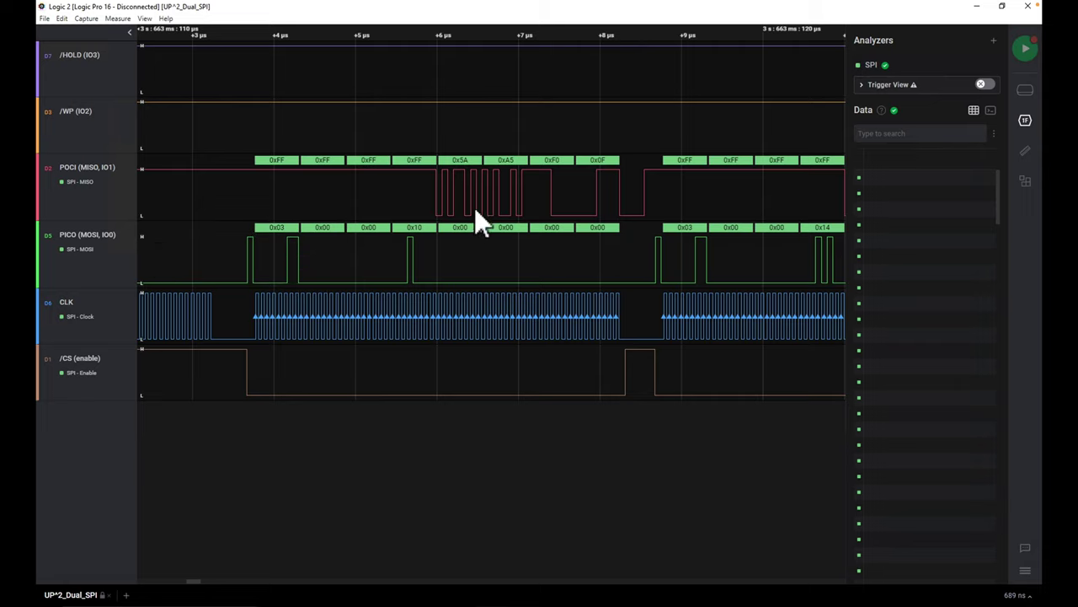
Check the installed extensions for SPI Flash, then reopen the analyzer picker filtered by 'SPI'
left_click(993, 41)
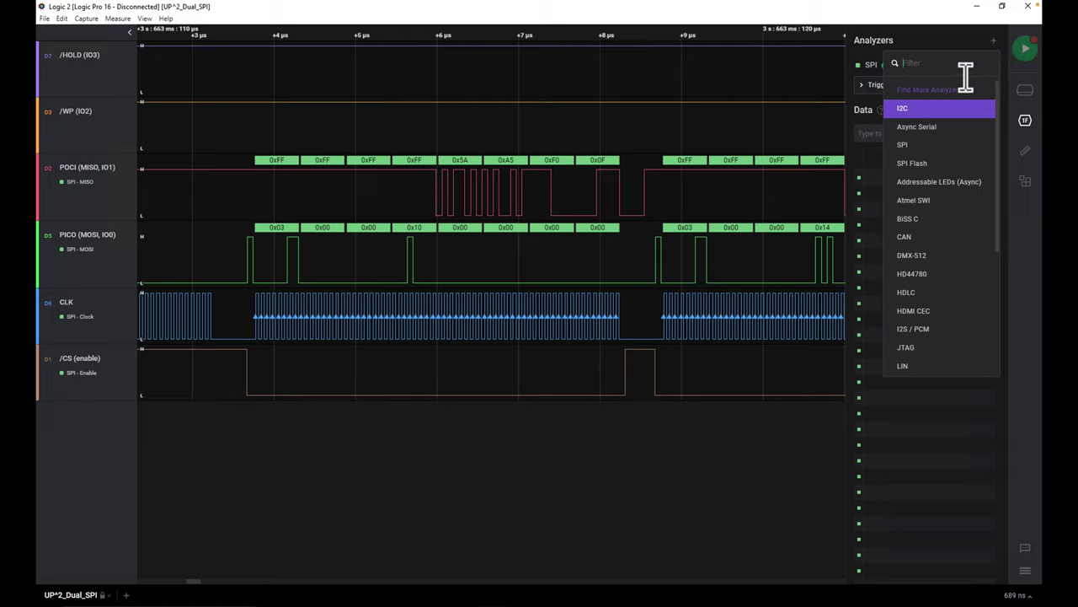
type("SPI")
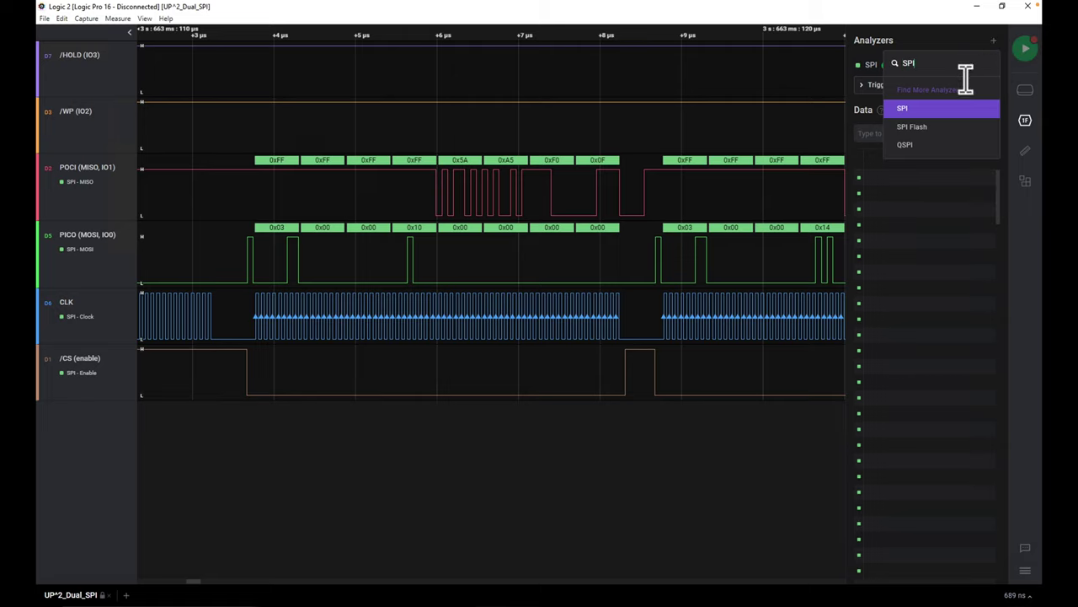
left_click(1026, 181)
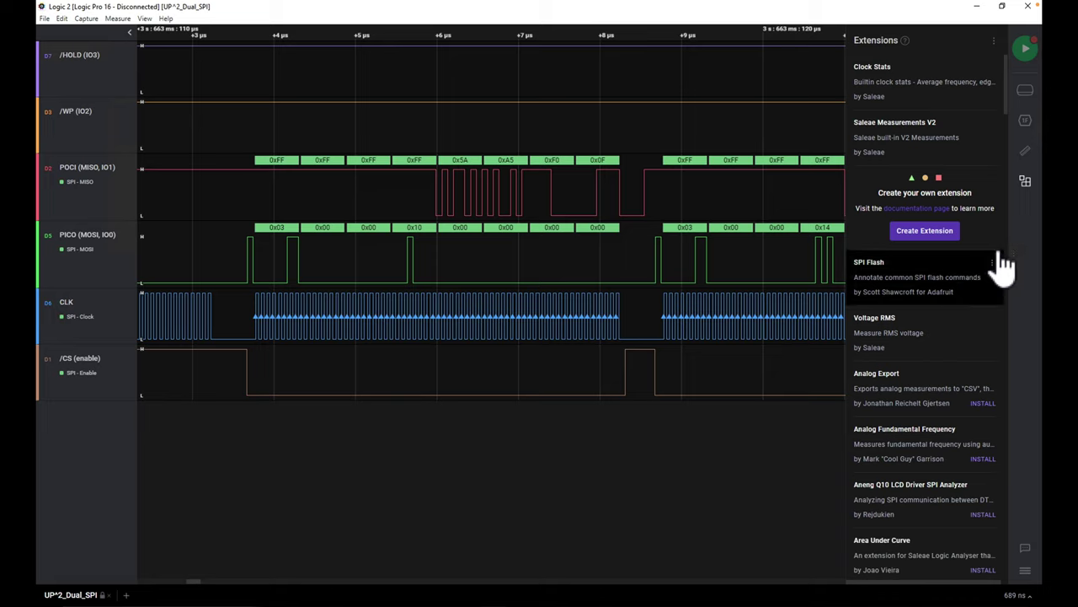
left_click(1026, 181)
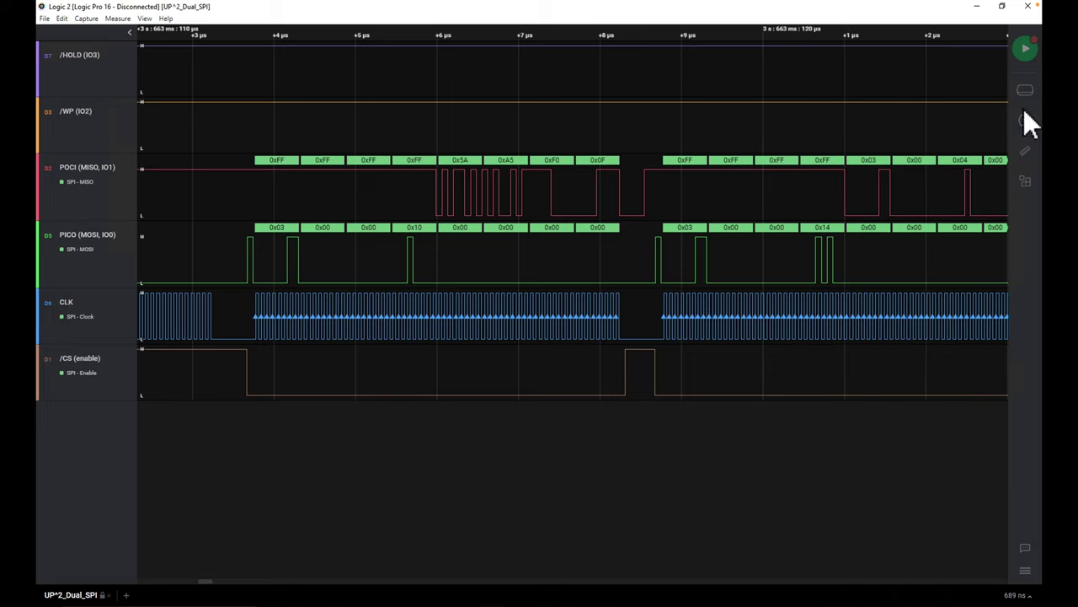
left_click(1028, 124)
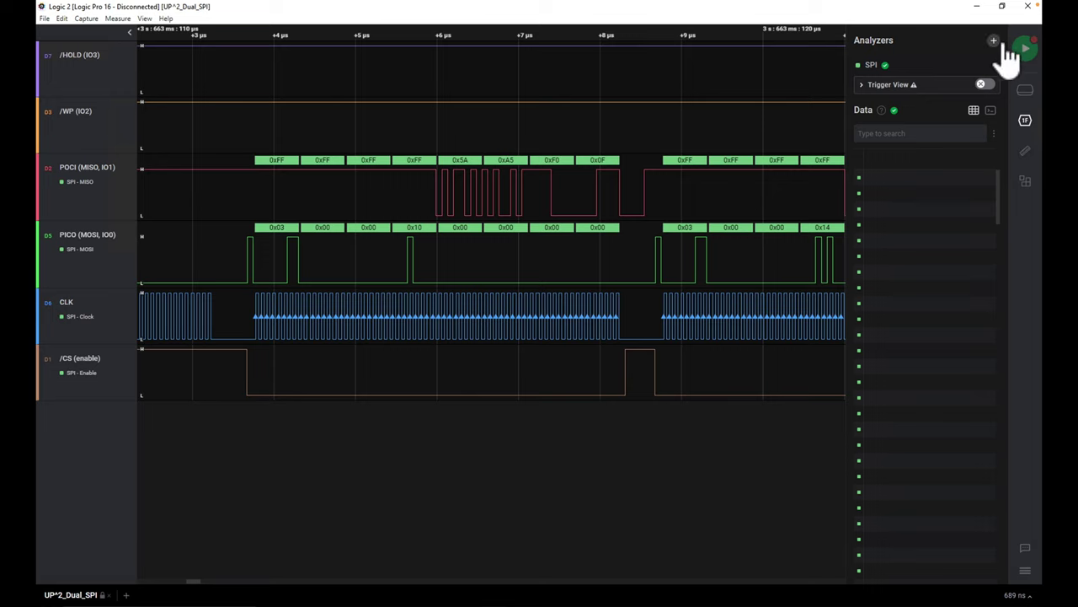
left_click(994, 41)
type("SPI")
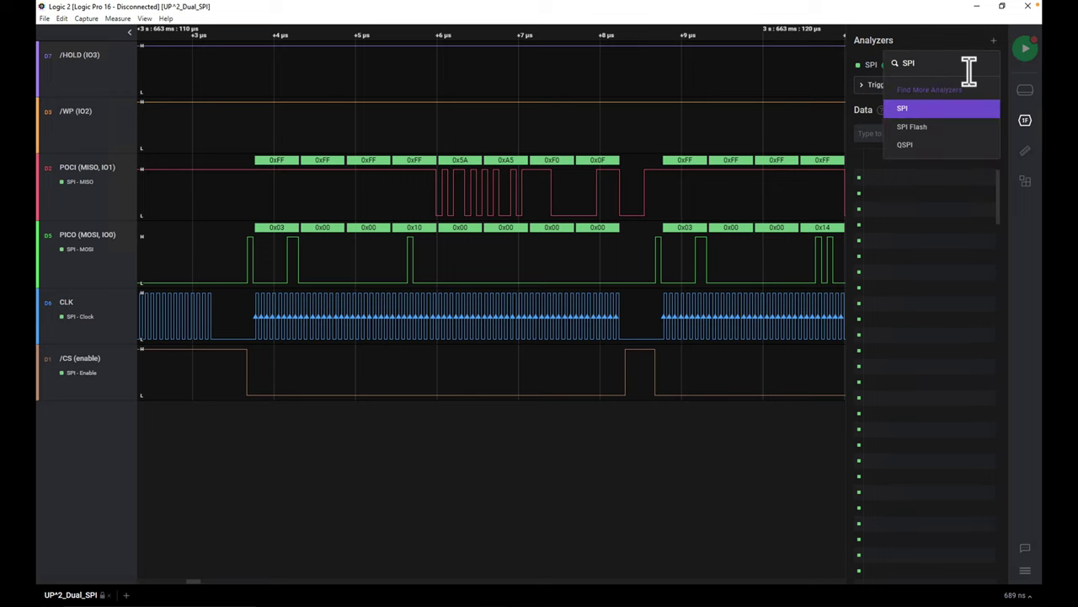
Add an SPI Flash analyzer with SPI as its input analyzer and 3 address bytes
left_click(978, 128)
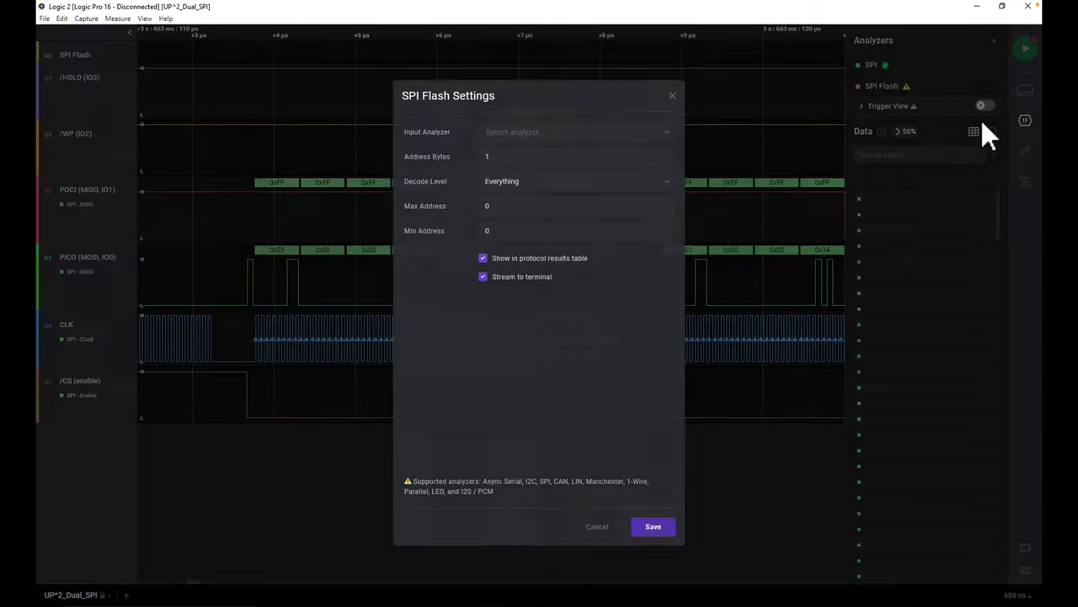
left_click(542, 138)
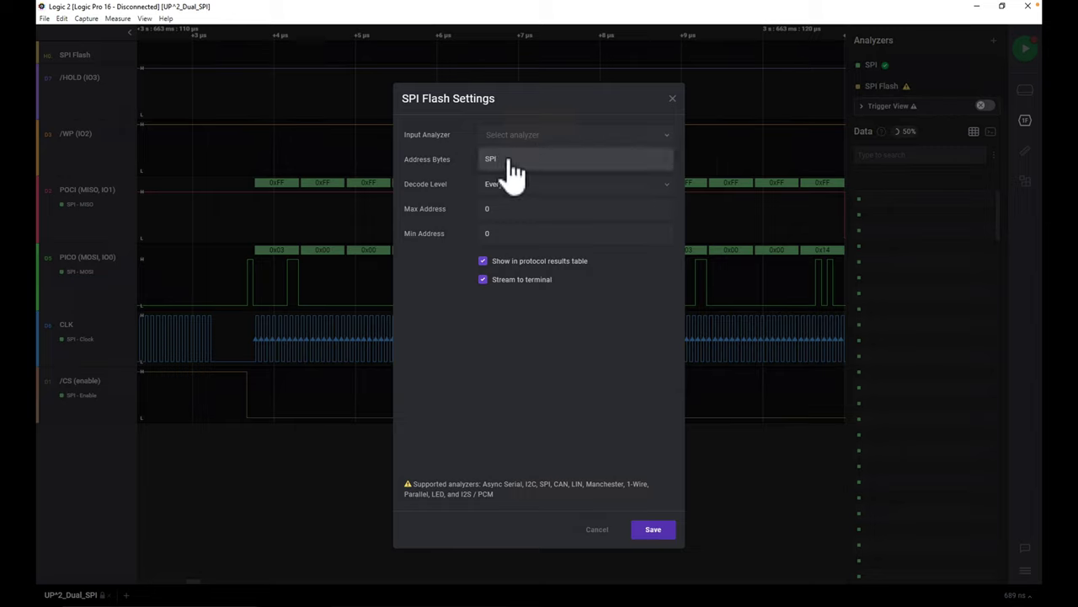
left_click(510, 162)
double_click(512, 159)
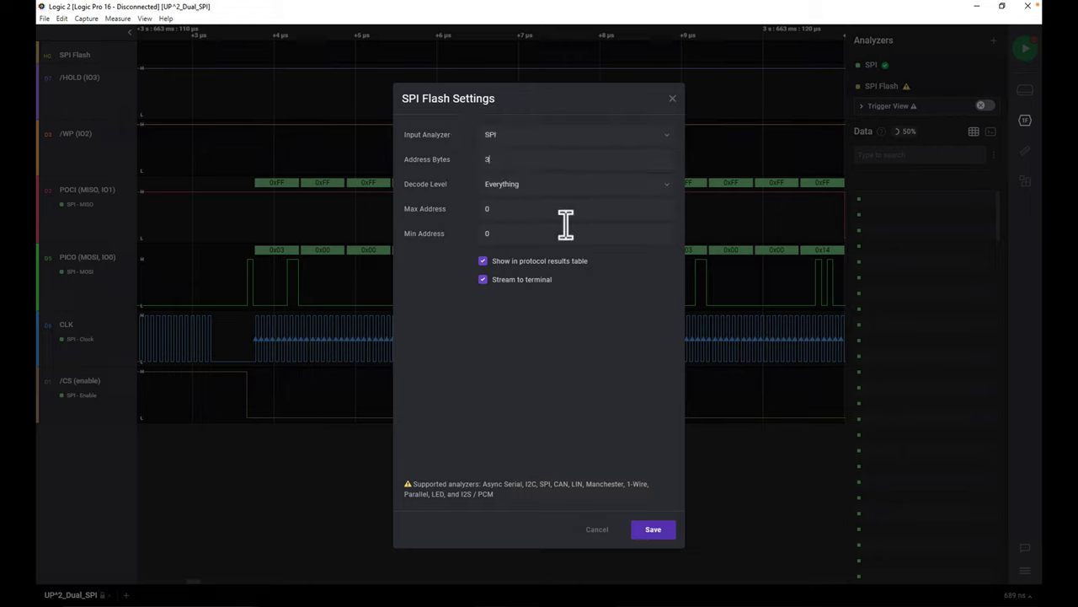
left_click(538, 164)
Save the SPI Flash settings and centre the decoded Read 0x000014 frame
left_click(657, 530)
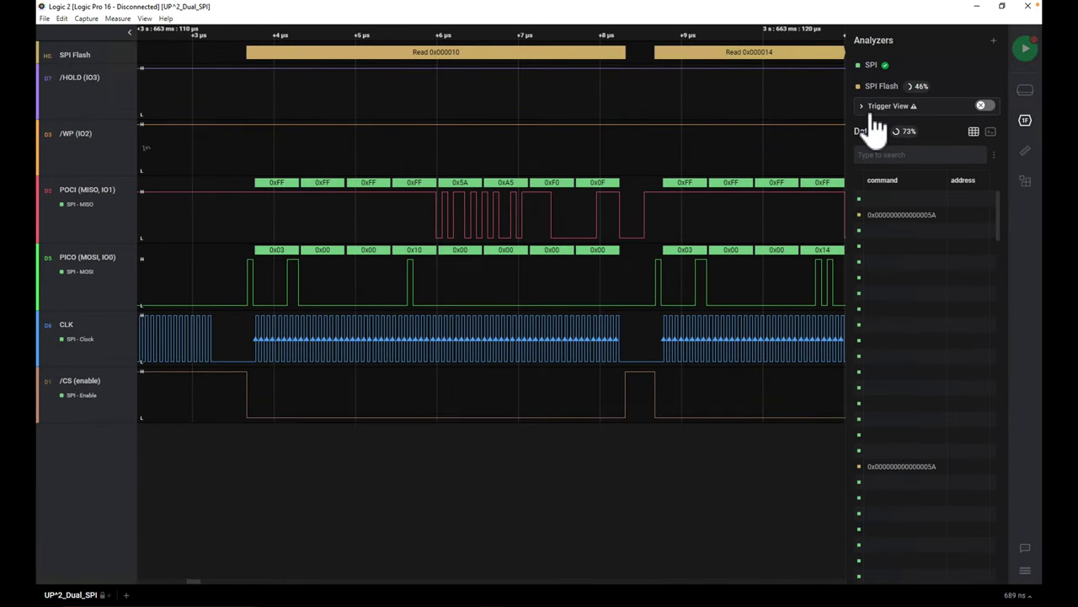
mouse_move(922, 95)
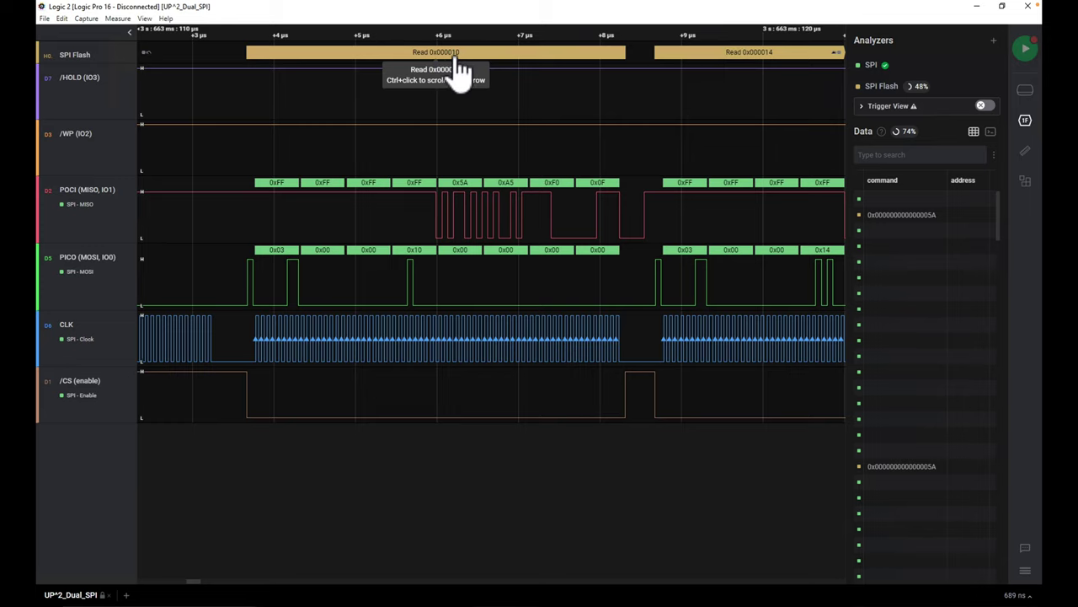
left_click_drag(536, 109, 453, 106)
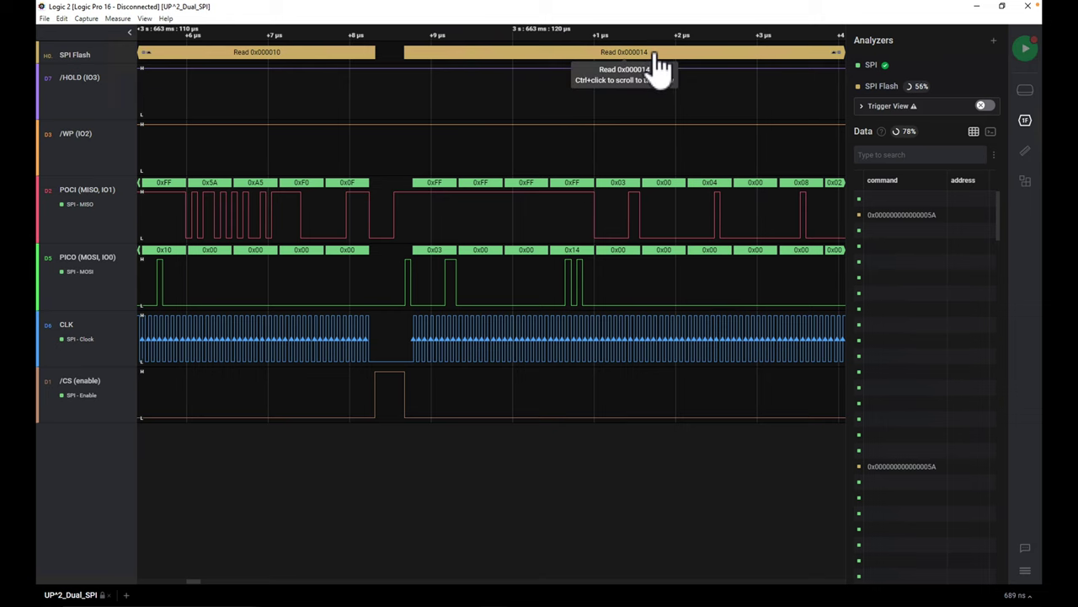
Pan and zoom through the later transactions to Read 0x000030 and Fast Read 0x000040
left_click_drag(665, 96, 545, 119)
scroll(545, 119, "down", 3)
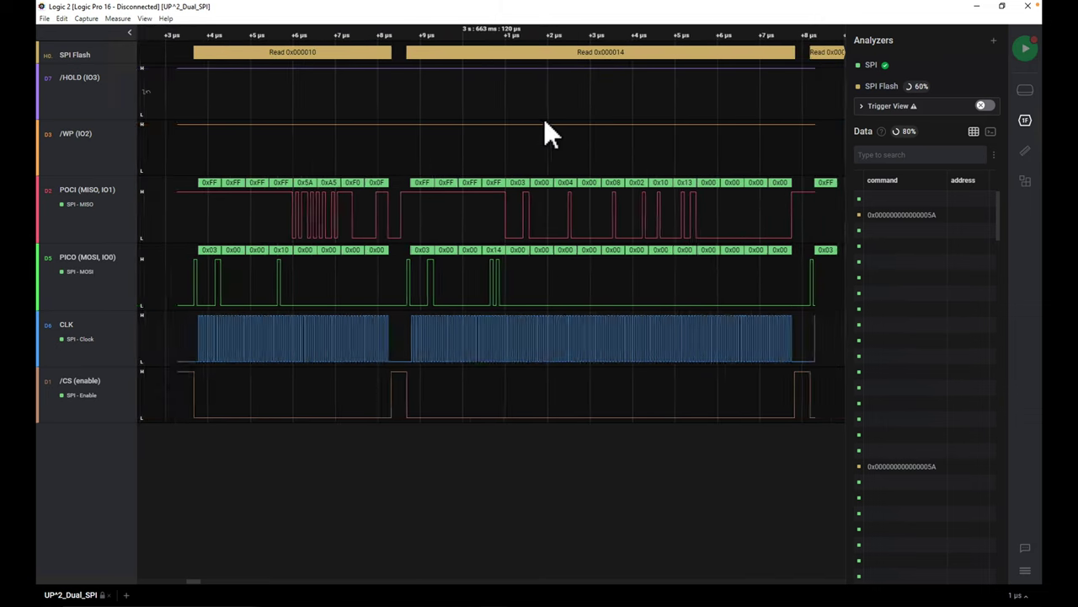
left_click_drag(721, 81, 561, 90)
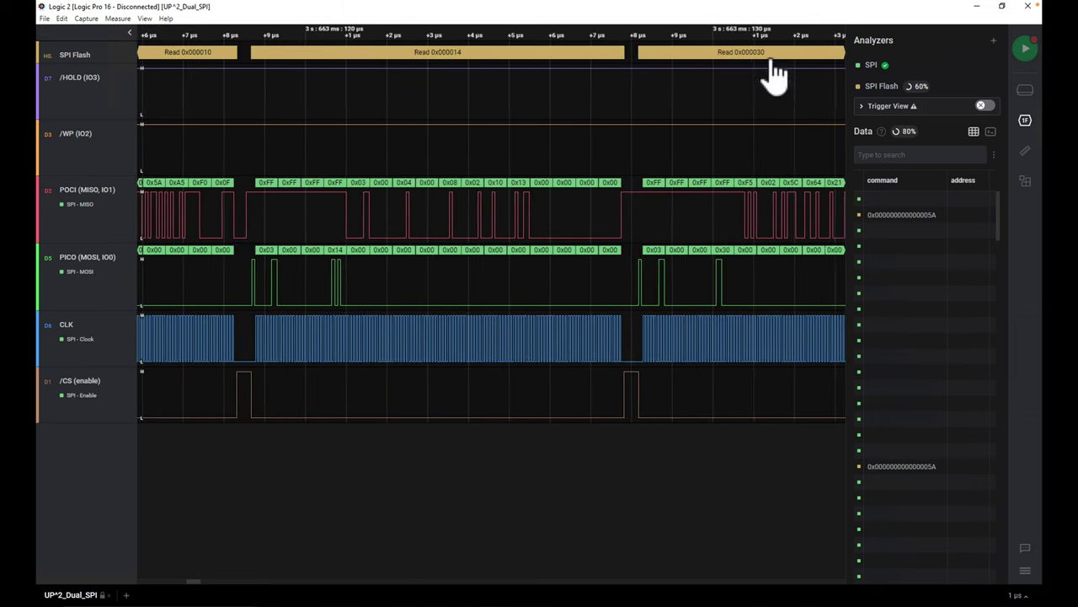
scroll(746, 104, "down", 1)
left_click_drag(747, 104, 578, 113)
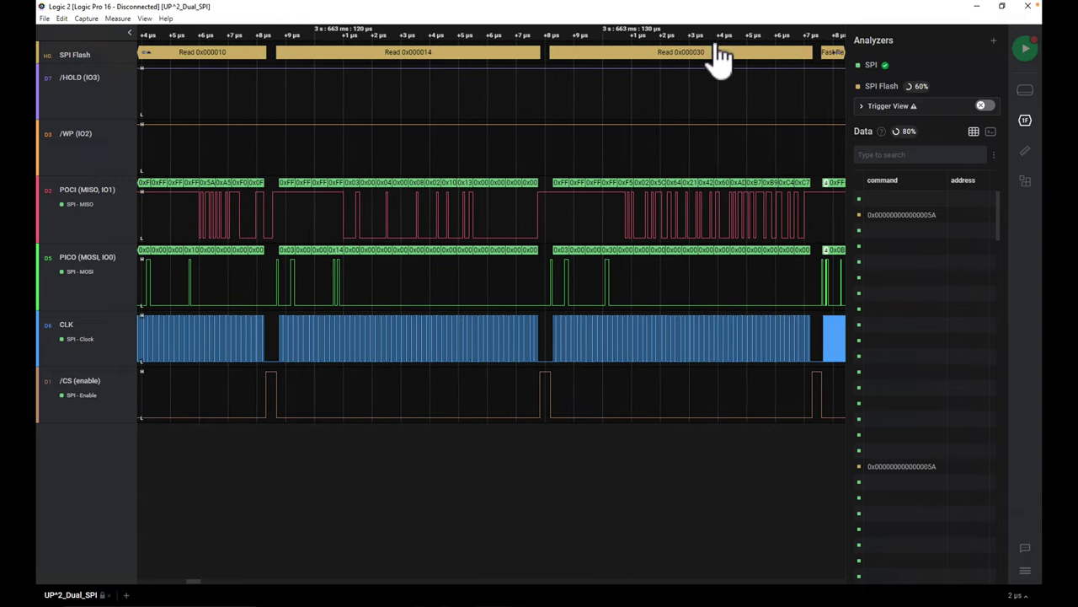
left_click_drag(640, 126, 363, 127)
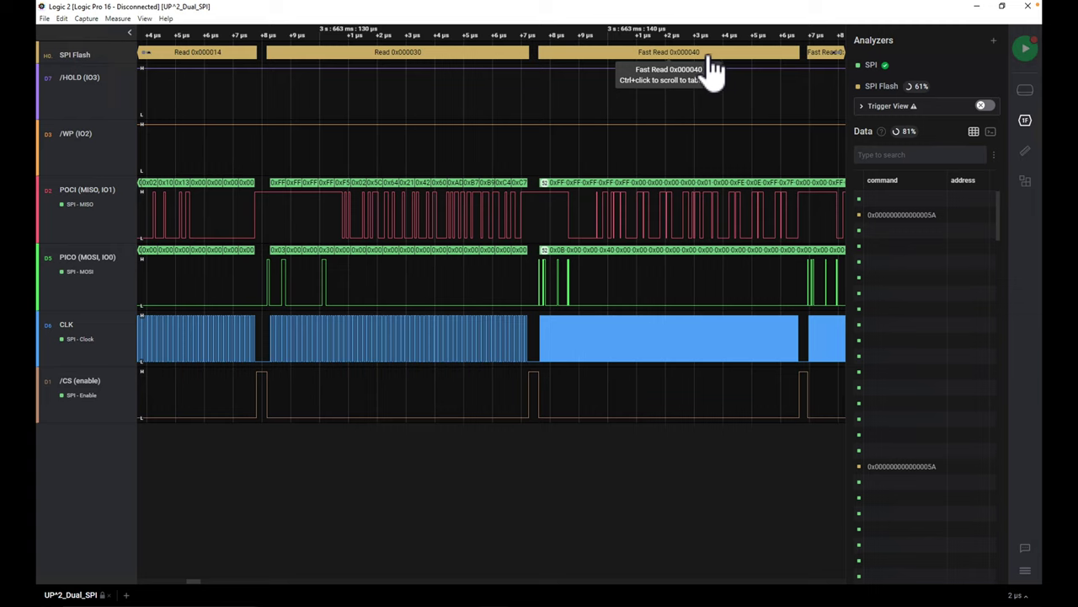
scroll(544, 266, "up", 4)
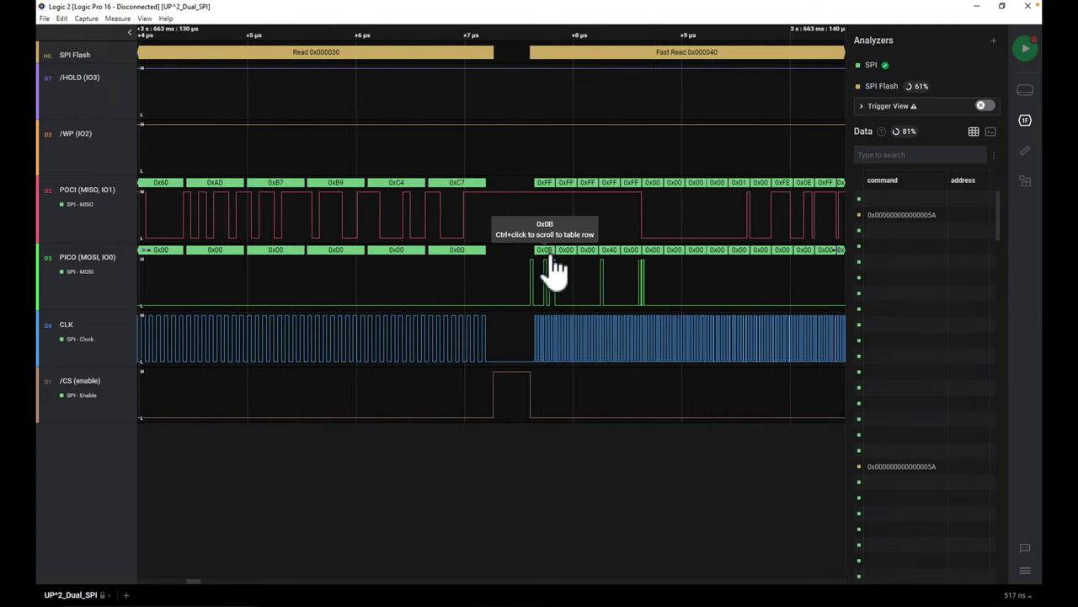
scroll(554, 268, "up", 8)
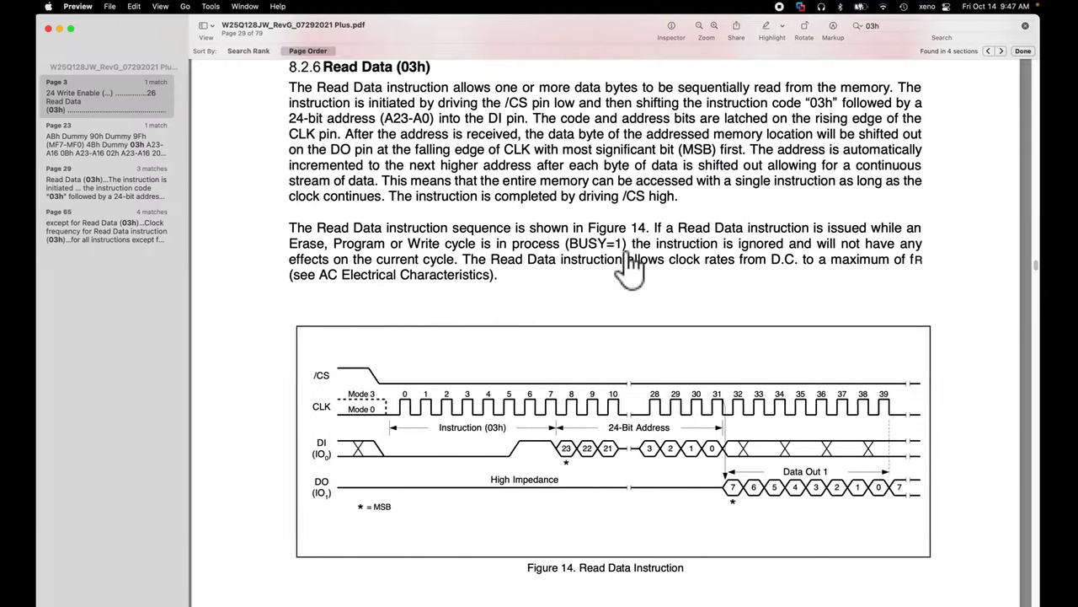
Search the datasheet for '0Bh' and jump to section 8.2.7 Fast Read (0Bh)
type("0Bh")
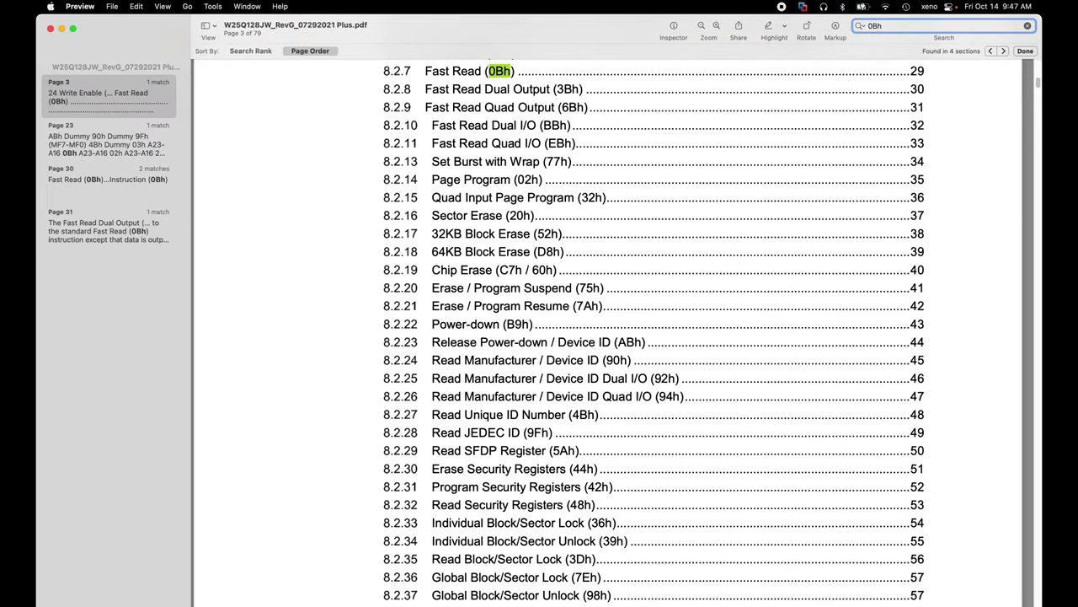
left_click(462, 76)
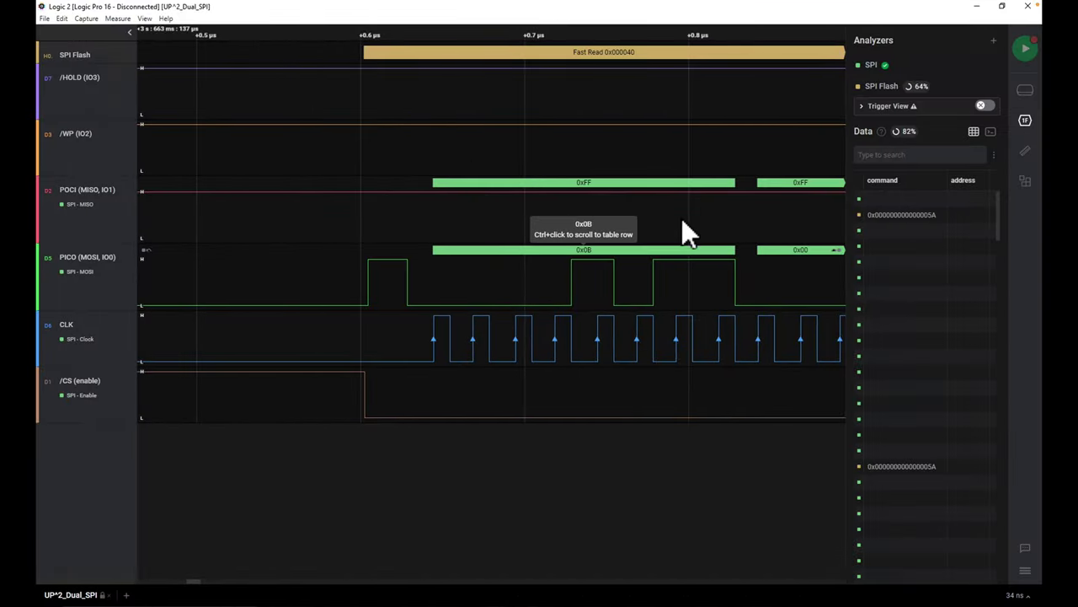
Step through Fast Read 0x000040's address and returned bytes, then bring the HxD BIOS dump forward
left_click(630, 214)
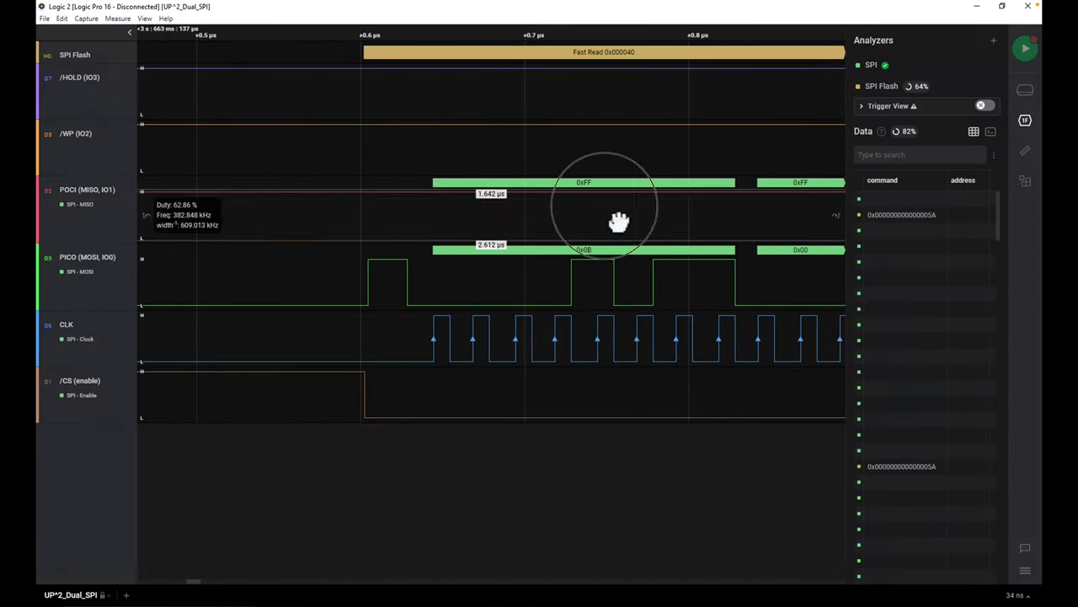
scroll(494, 241, "down", 5)
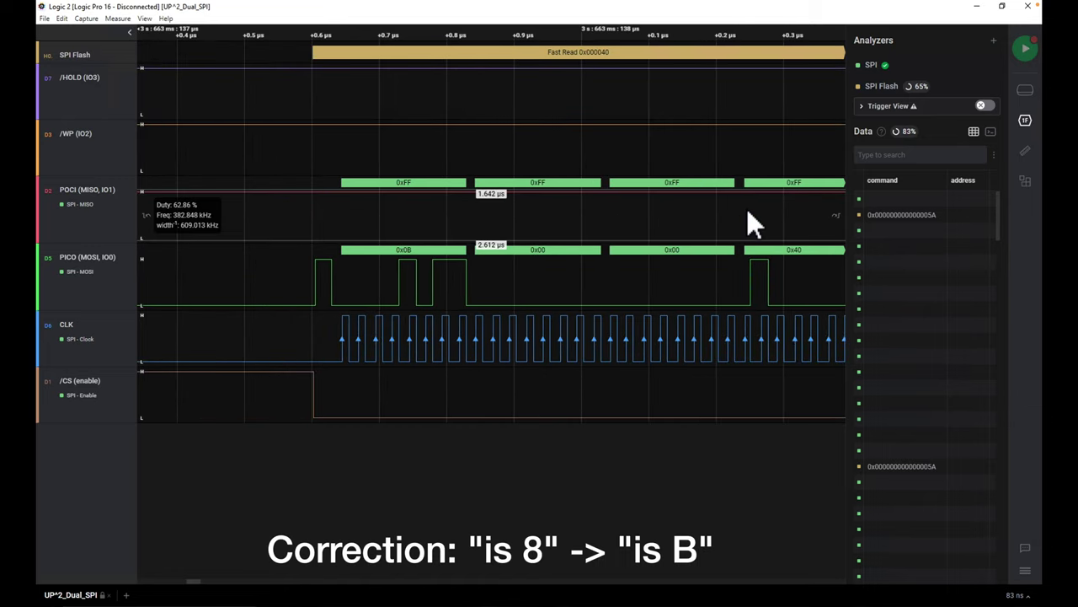
left_click_drag(725, 226, 431, 234)
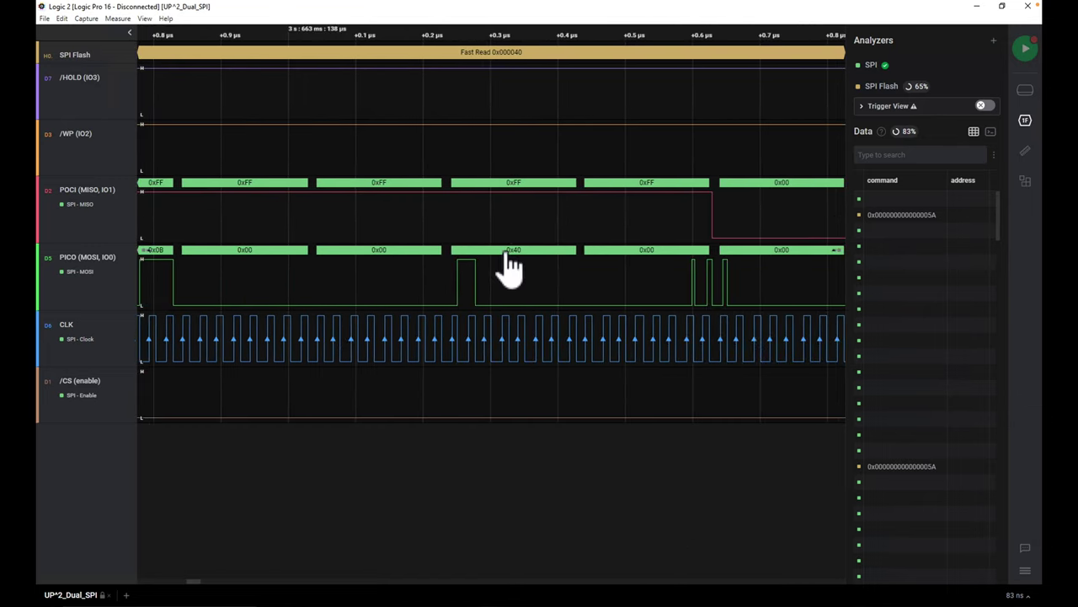
left_click_drag(687, 213, 481, 240)
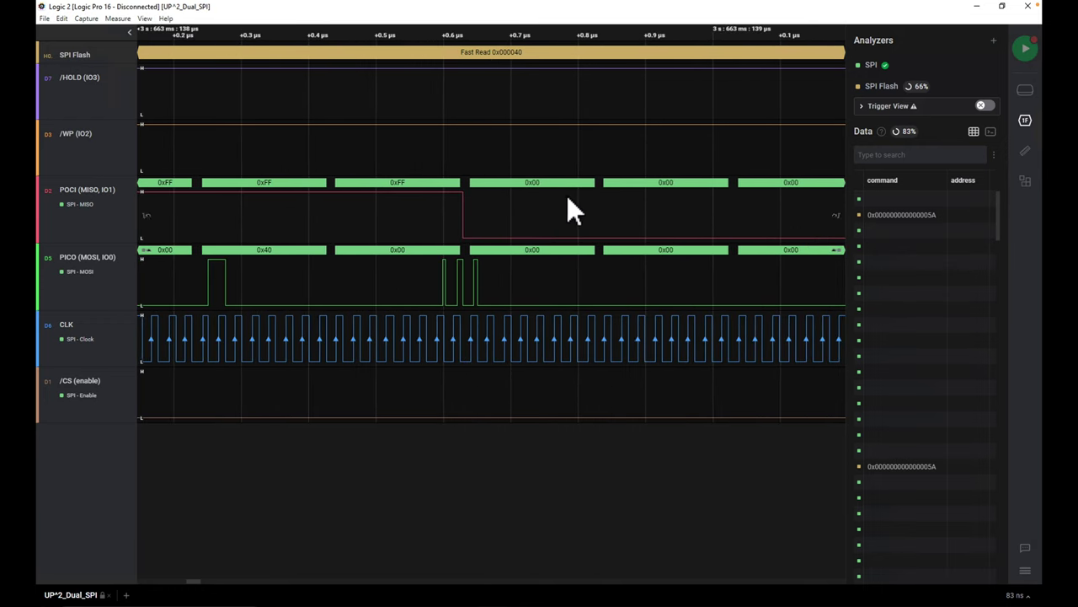
scroll(592, 204, "down", 2)
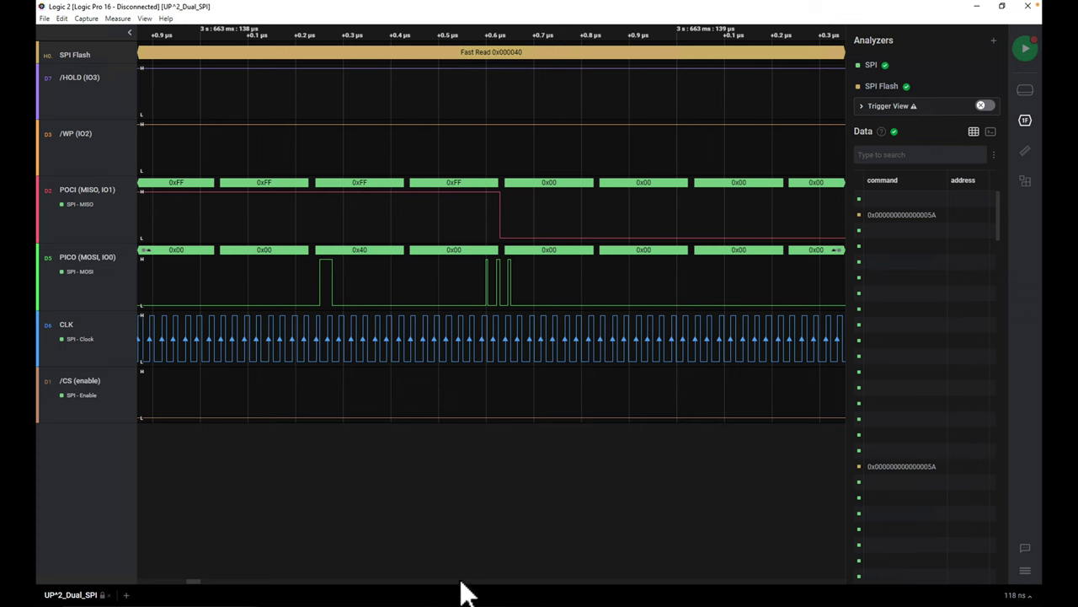
key("alt+Tab")
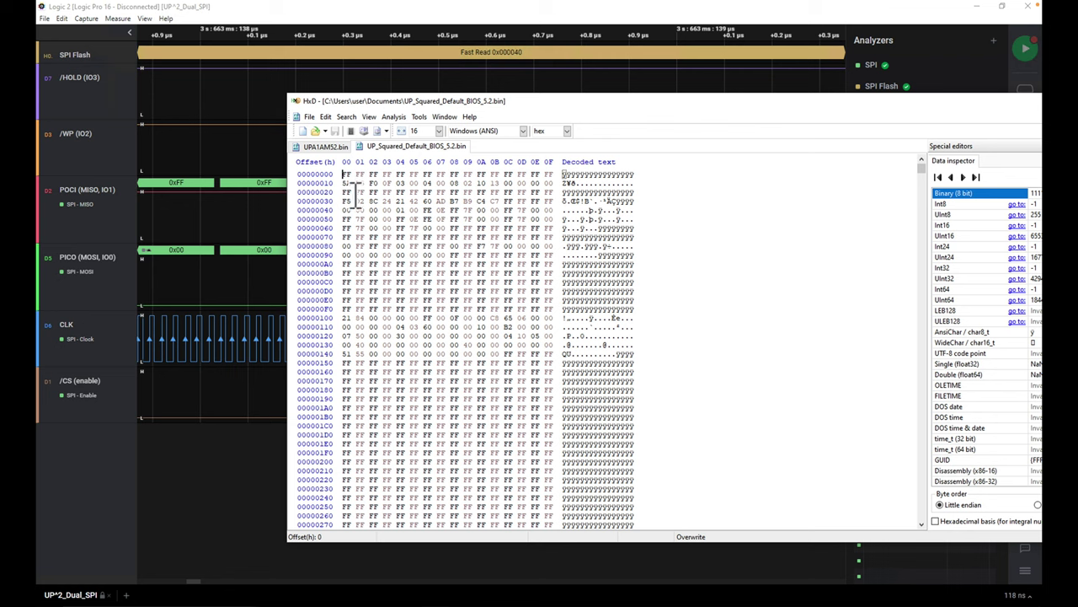
Select the bytes 5A A5 F0 0F at offset 0x10 in the BIOS dump
left_click_drag(347, 193, 455, 231)
Return to Logic 2 and pan through Fast Read 0x000040's returned bytes 0x01, 0x00, 0xFE, 0x0E
left_click(238, 447)
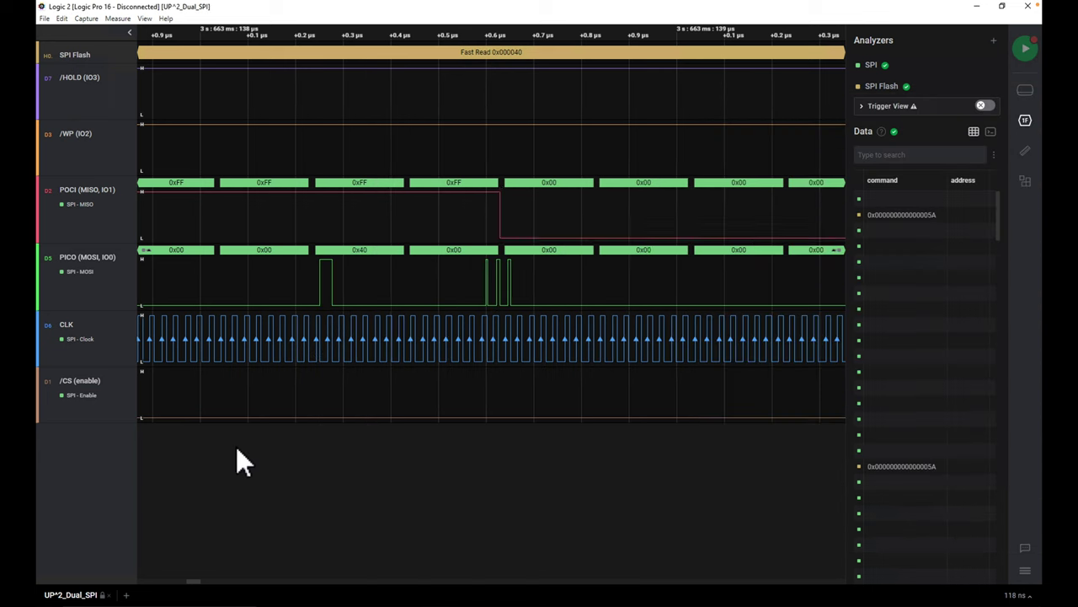
left_click_drag(688, 221, 337, 240)
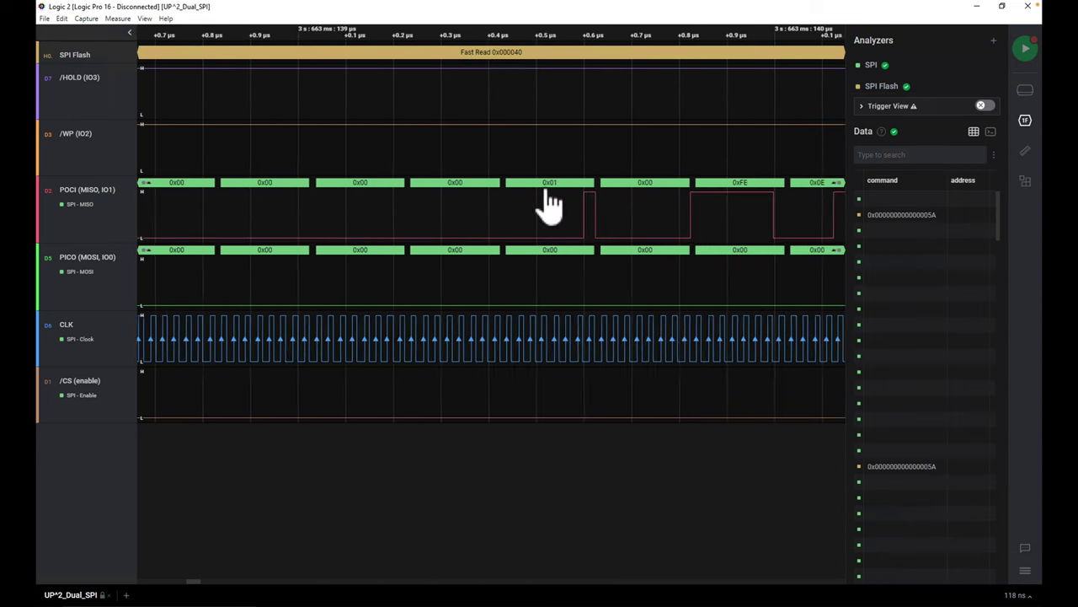
left_click_drag(491, 221, 506, 199)
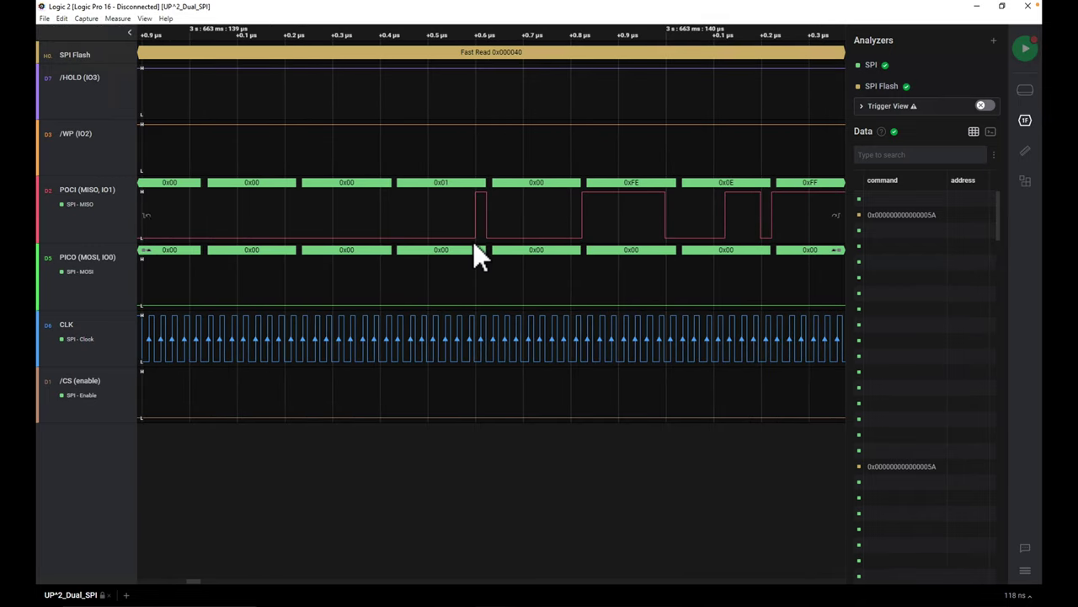
scroll(472, 240, "down", 4)
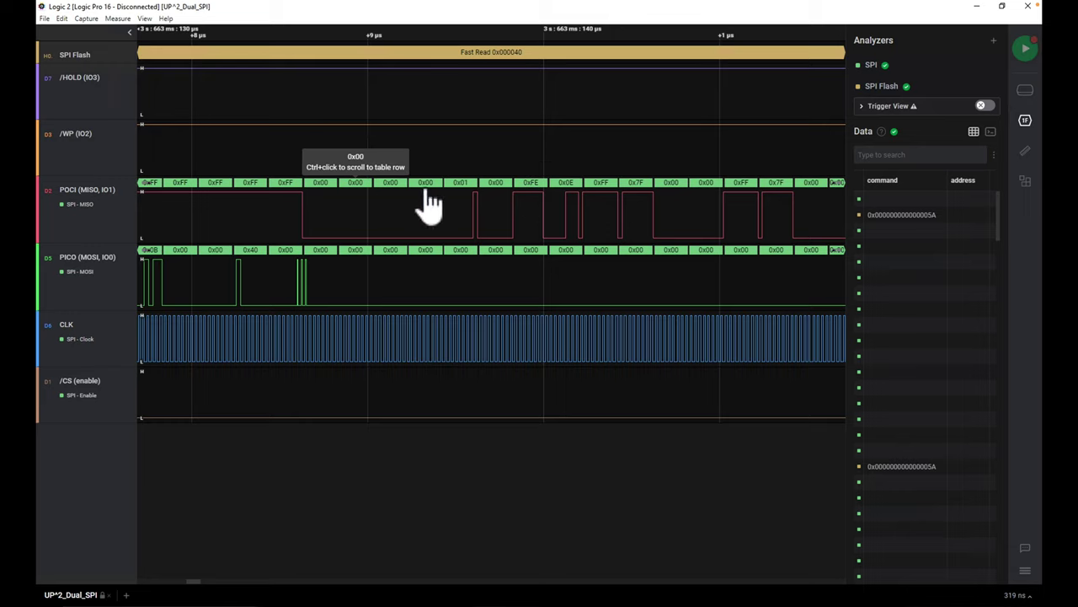
mouse_move(457, 210)
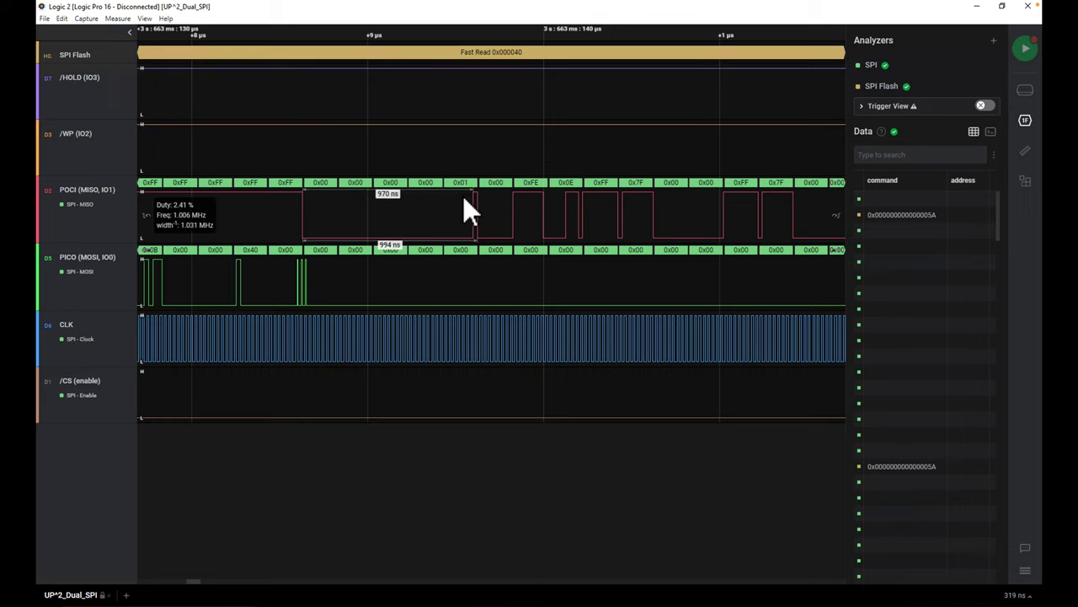
left_click_drag(456, 221, 520, 216)
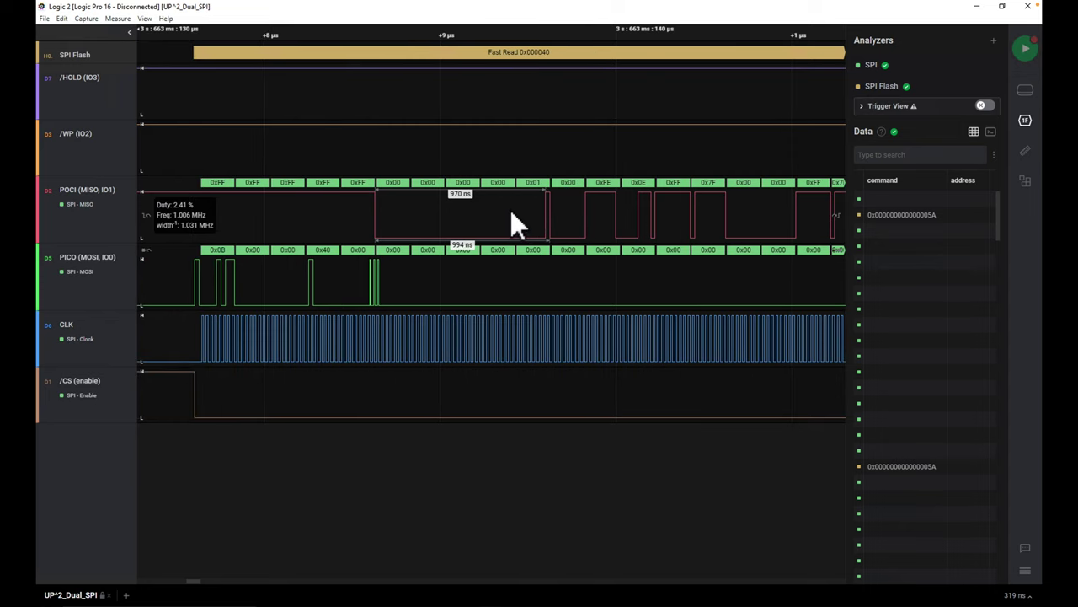